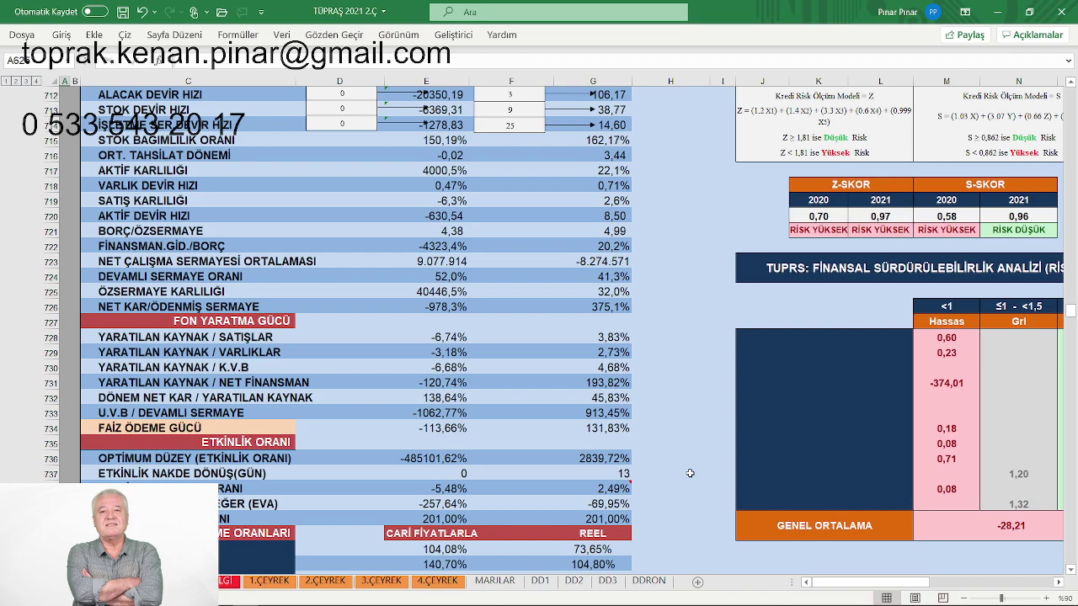
- Return from the Göstergeler section to the workbook's main menu and examine the TUPRS Varlıklar chart and cash rows
{"action": "scroll", "coordinate": [689, 473], "scroll_direction": "up", "scroll_amount": 6}
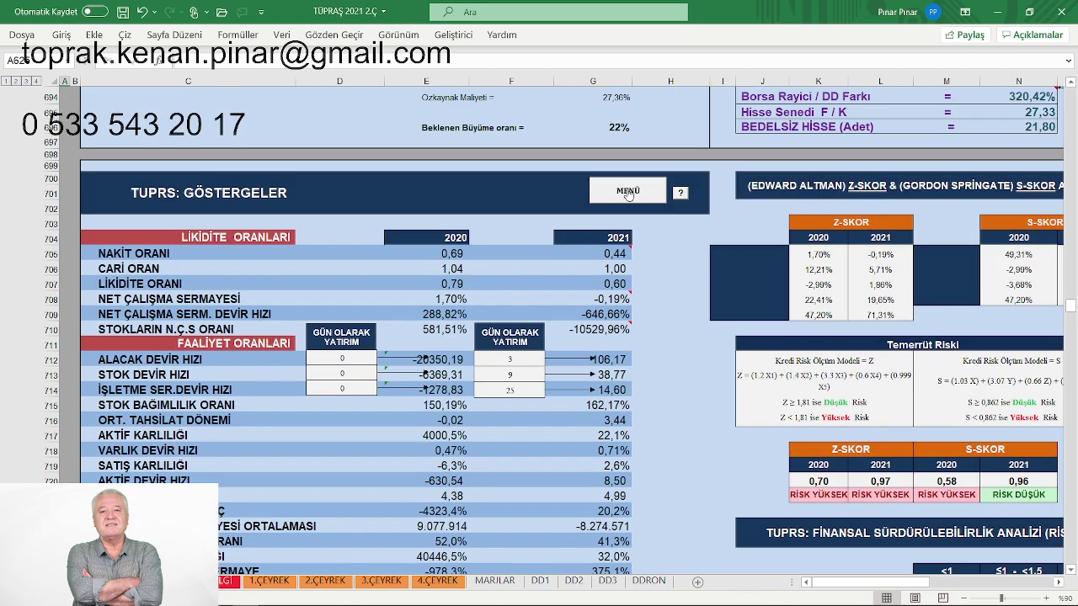
{"action": "left_click", "coordinate": [627, 191]}
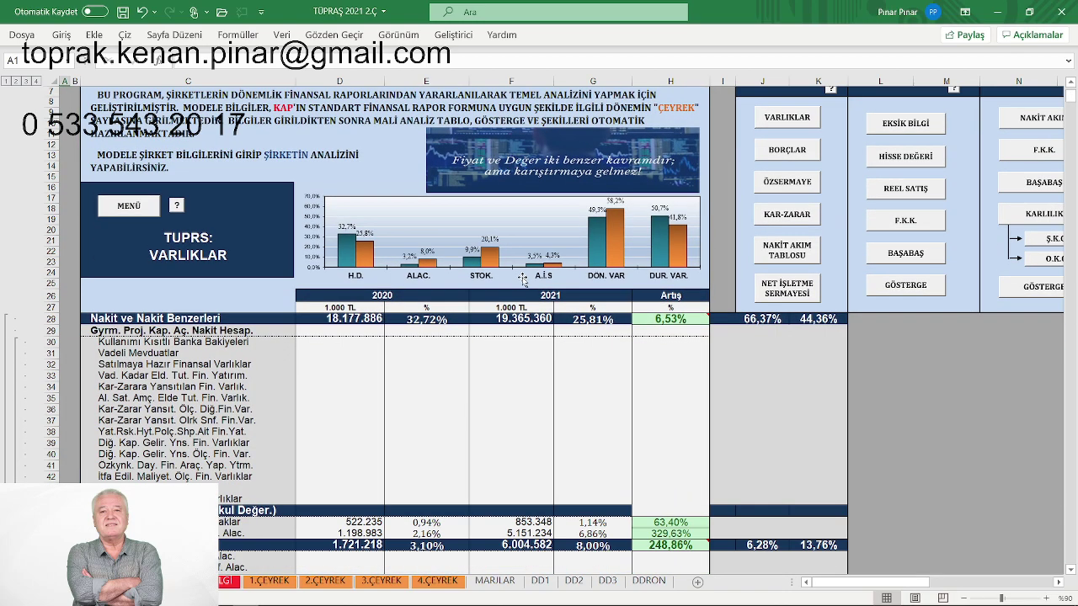
{"action": "scroll", "coordinate": [517, 361], "scroll_direction": "down", "scroll_amount": 1}
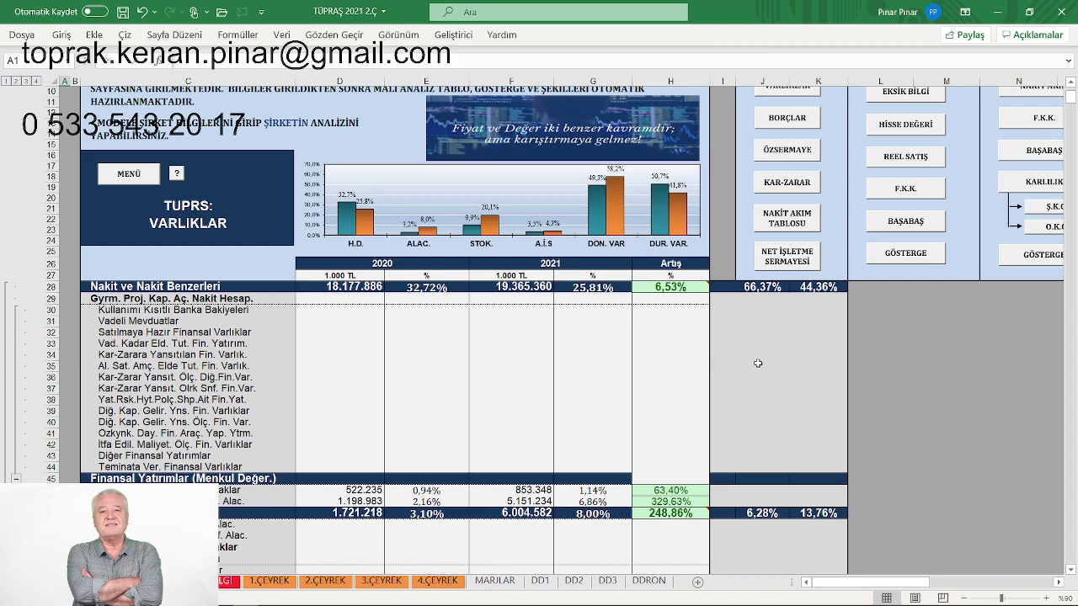
{"action": "scroll", "coordinate": [758, 363], "scroll_direction": "down", "scroll_amount": 6}
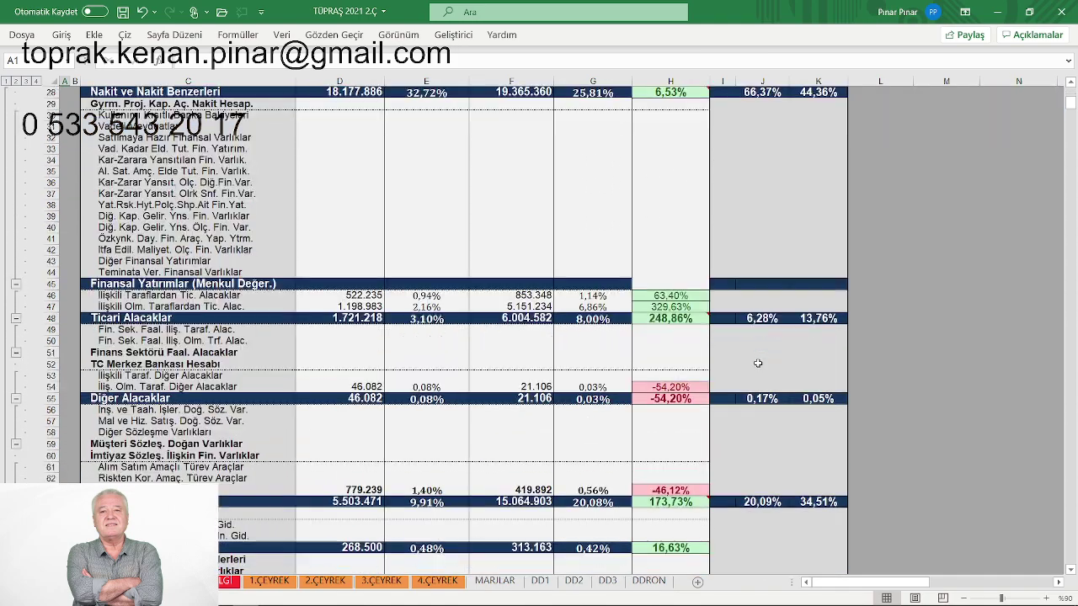
- Examine the current asset rows from Ticari Alacaklar and Stoklar down to Toplam Dönen Varlıklar, comparing 2020 with 2021
{"action": "scroll", "coordinate": [758, 363], "scroll_direction": "down", "scroll_amount": 1}
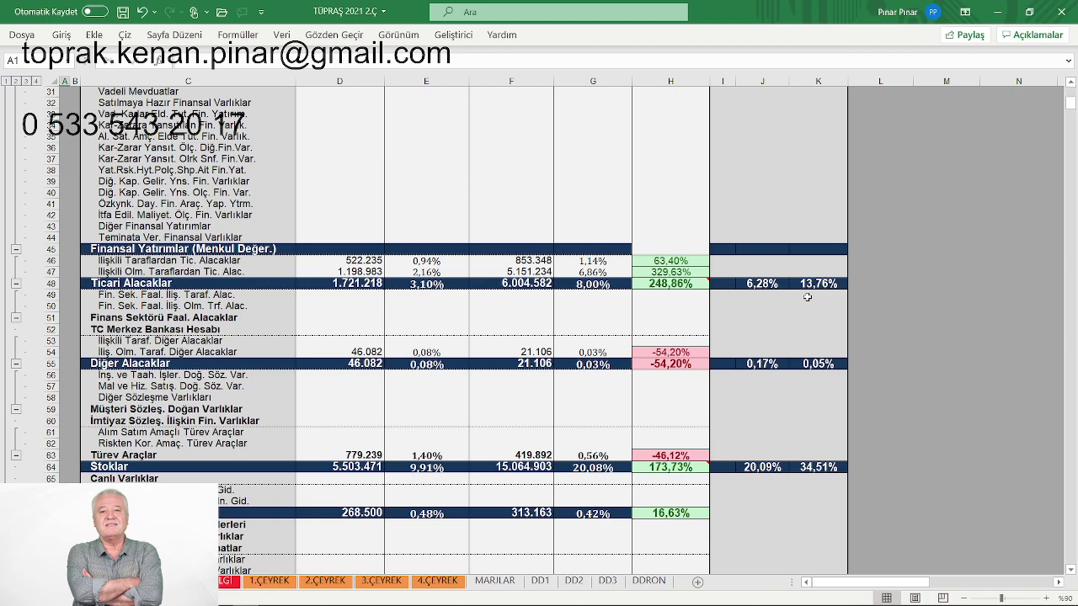
{"action": "scroll", "coordinate": [748, 317], "scroll_direction": "down", "scroll_amount": 3}
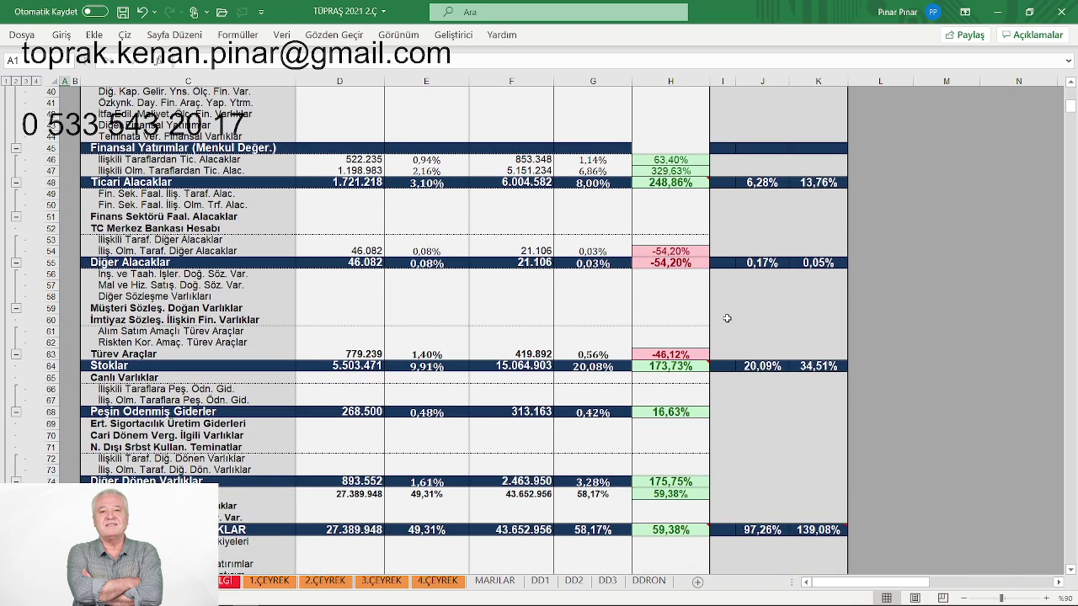
{"action": "scroll", "coordinate": [726, 318], "scroll_direction": "down", "scroll_amount": 4}
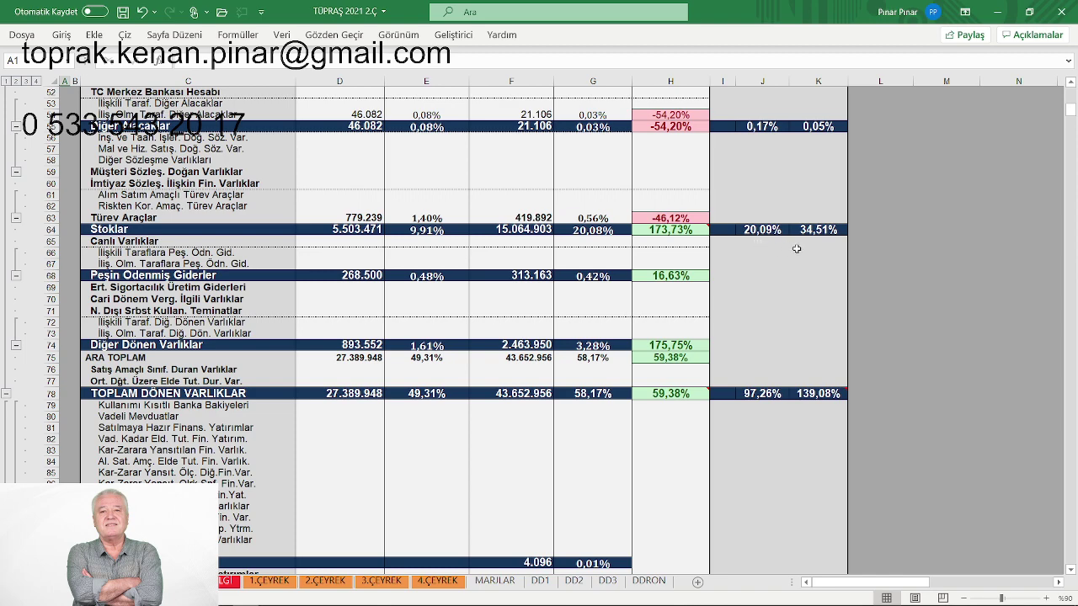
{"action": "scroll", "coordinate": [816, 238], "scroll_direction": "down", "scroll_amount": 5}
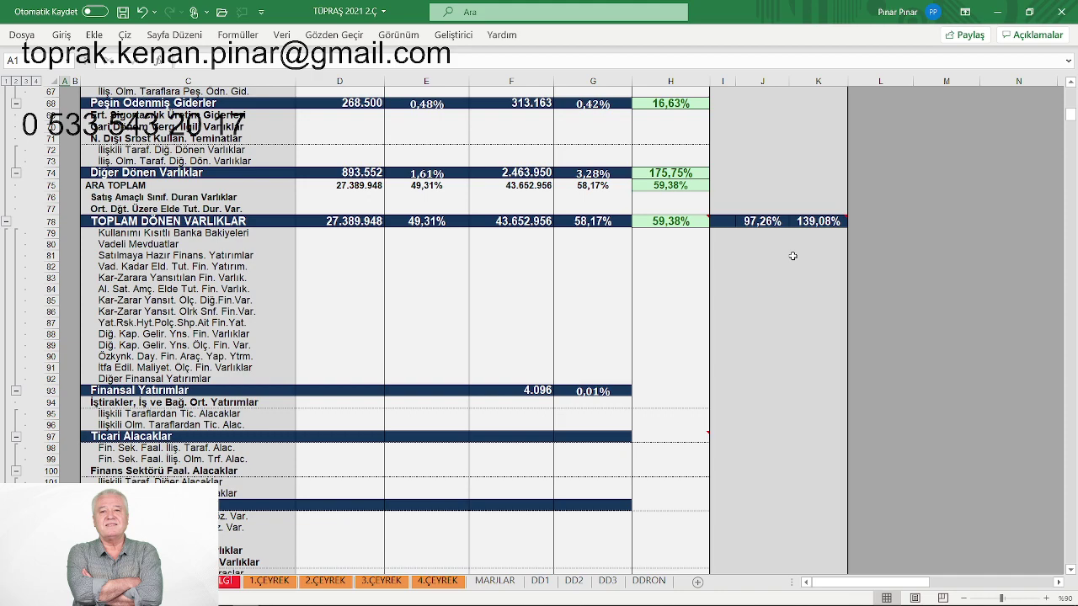
{"action": "scroll", "coordinate": [792, 256], "scroll_direction": "up", "scroll_amount": 2}
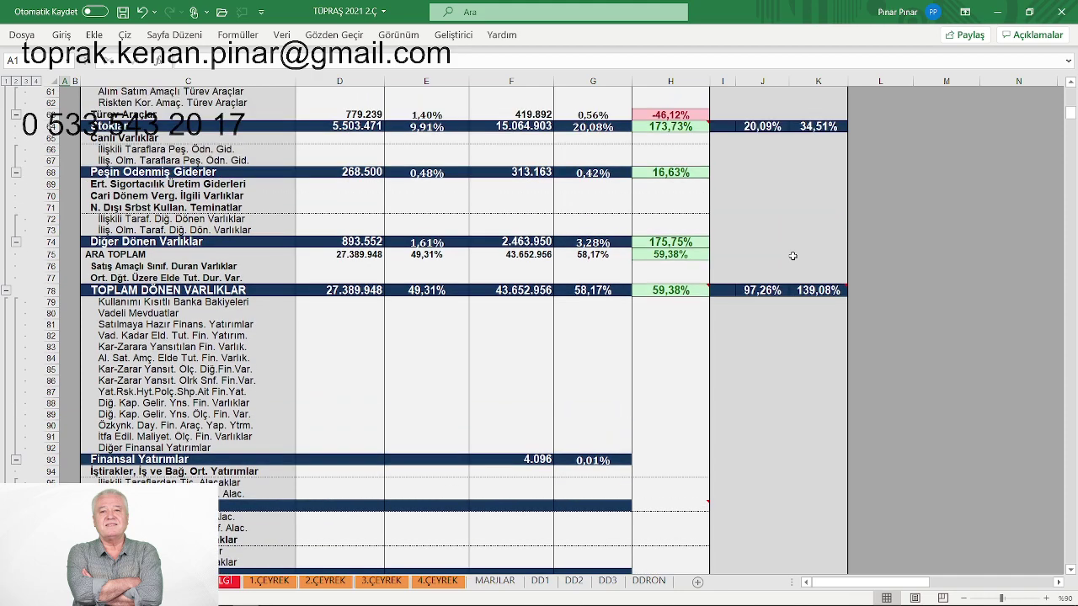
{"action": "scroll", "coordinate": [792, 256], "scroll_direction": "up", "scroll_amount": 2}
{"action": "scroll", "coordinate": [792, 256], "scroll_direction": "up", "scroll_amount": 4}
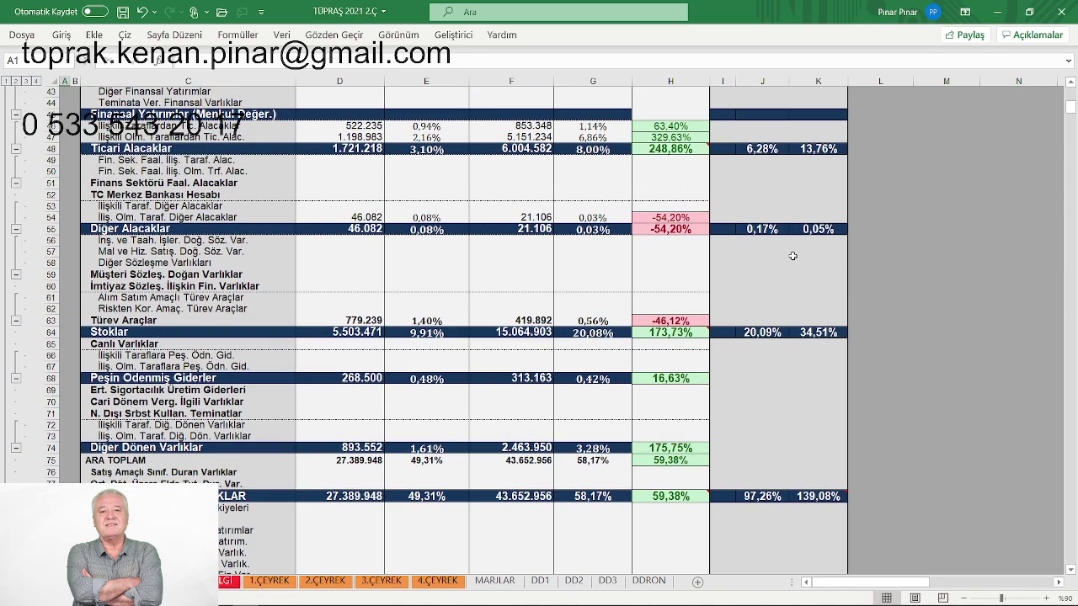
{"action": "scroll", "coordinate": [792, 256], "scroll_direction": "up", "scroll_amount": 6}
{"action": "scroll", "coordinate": [753, 276], "scroll_direction": "down", "scroll_amount": 4}
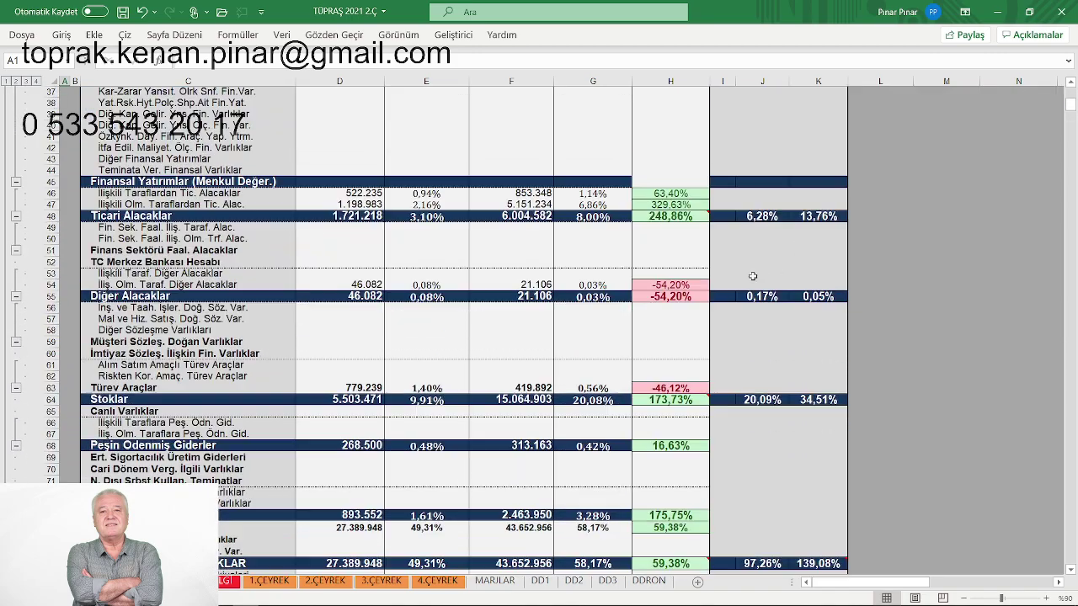
- Examine the non-current assets from Maddi Duran Varlıklar down to Toplam Aktifler
{"action": "scroll", "coordinate": [606, 351], "scroll_direction": "down", "scroll_amount": 20}
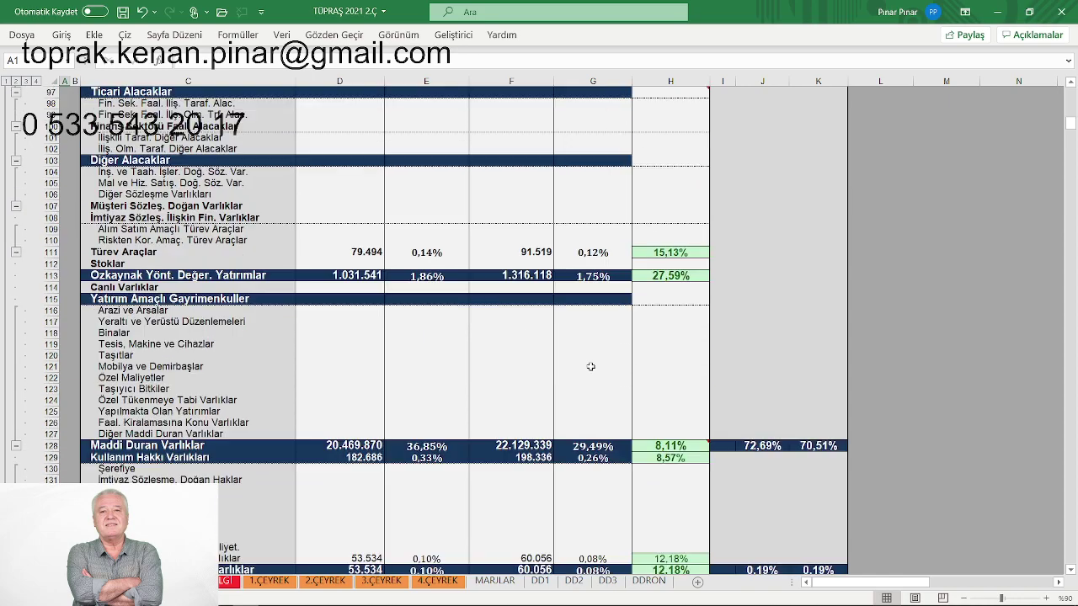
{"action": "scroll", "coordinate": [590, 366], "scroll_direction": "down", "scroll_amount": 9}
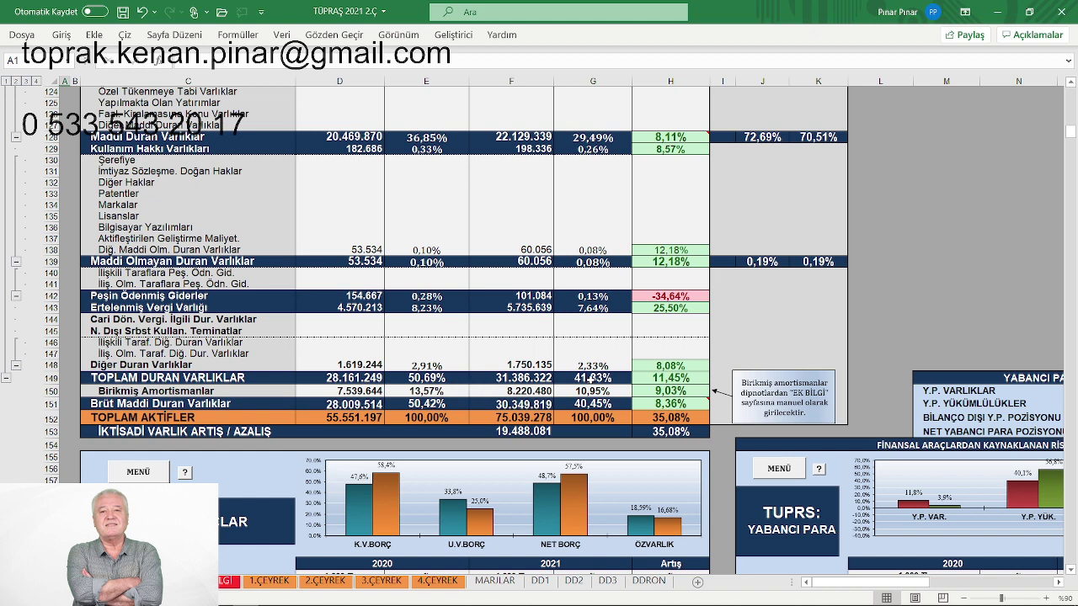
{"action": "scroll", "coordinate": [592, 380], "scroll_direction": "down", "scroll_amount": 3}
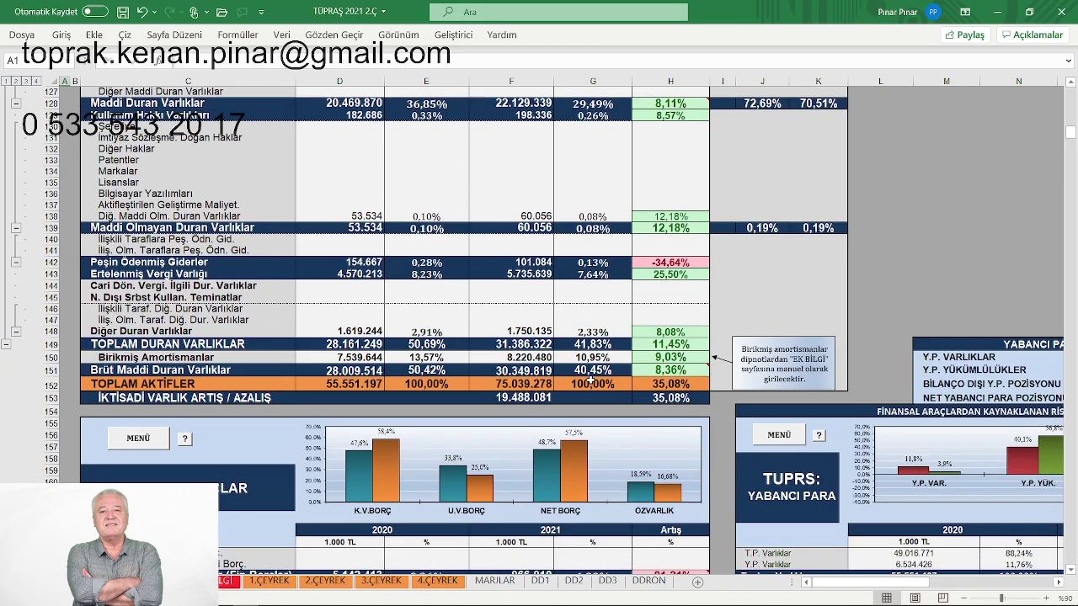
{"action": "scroll", "coordinate": [592, 385], "scroll_direction": "down", "scroll_amount": 1}
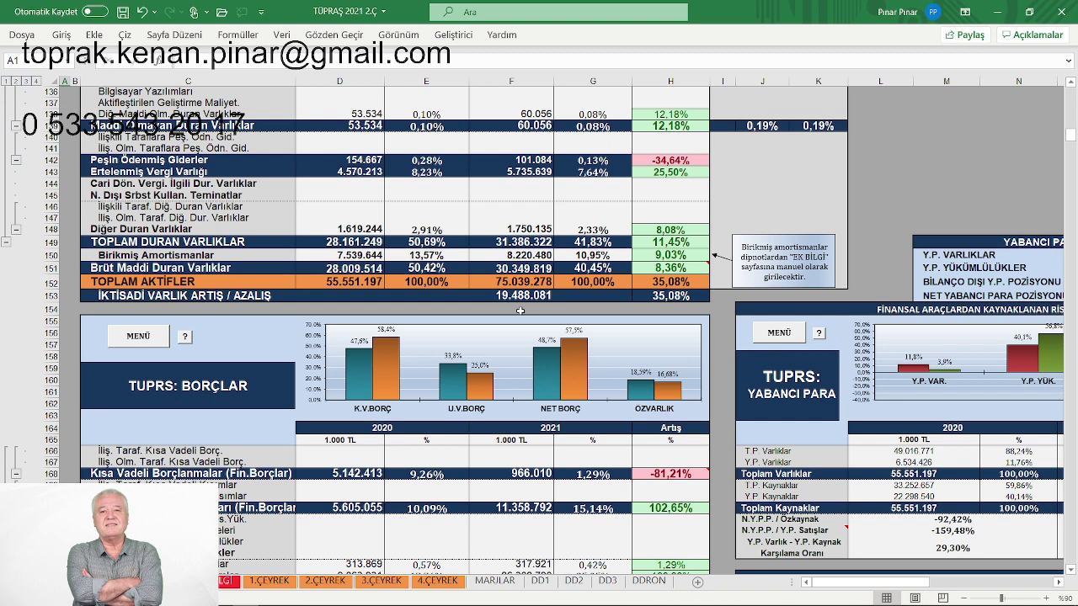
- Examine the TUPRS Borçlar chart and the short-term liability rows for 2020 and 2021
{"action": "scroll", "coordinate": [520, 311], "scroll_direction": "down", "scroll_amount": 4}
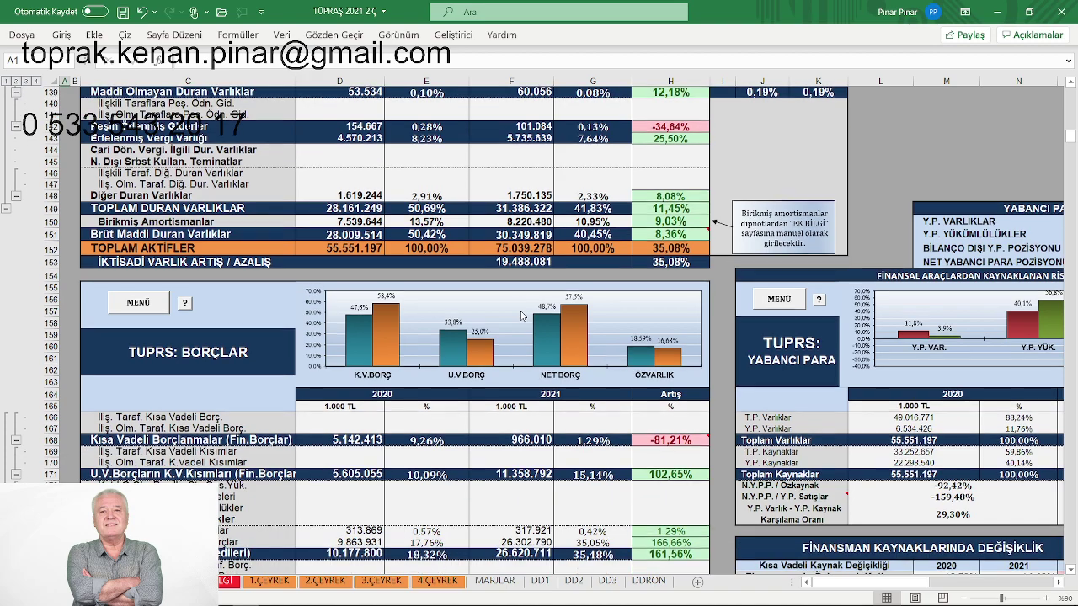
{"action": "scroll", "coordinate": [520, 312], "scroll_direction": "down", "scroll_amount": 1}
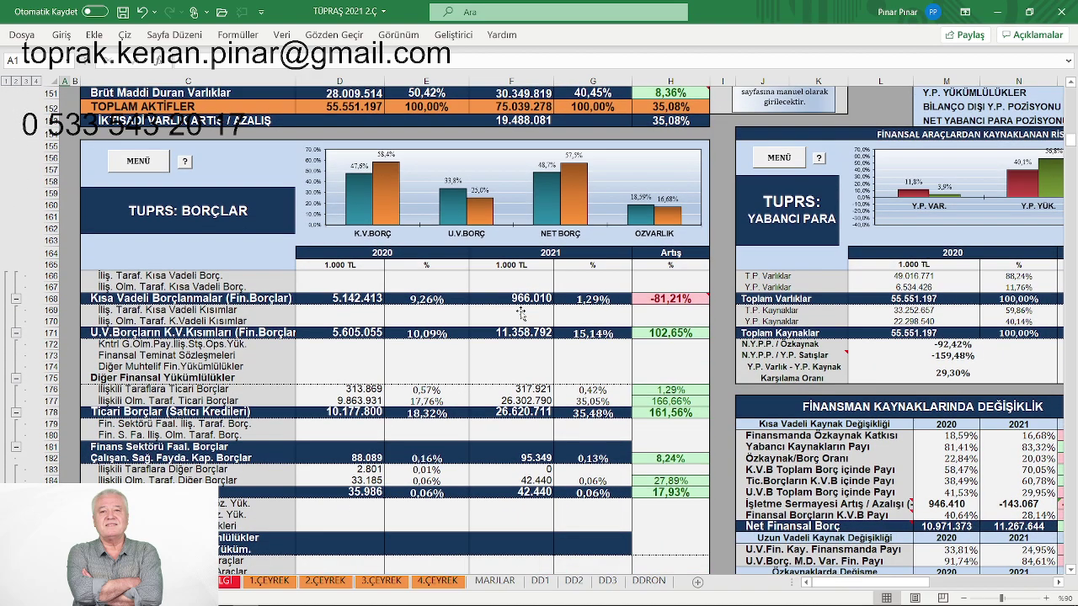
{"action": "scroll", "coordinate": [521, 313], "scroll_direction": "down", "scroll_amount": 1}
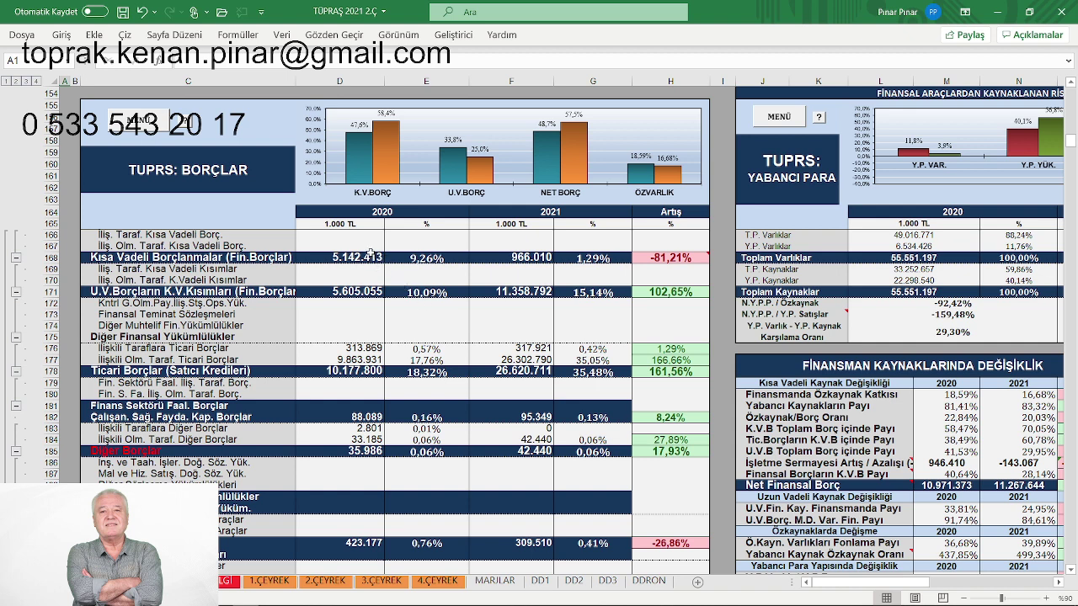
{"action": "mouse_move", "coordinate": [357, 166]}
{"action": "mouse_move", "coordinate": [391, 159]}
{"action": "scroll", "coordinate": [524, 291], "scroll_direction": "down", "scroll_amount": 2}
{"action": "scroll", "coordinate": [525, 291], "scroll_direction": "down", "scroll_amount": 4}
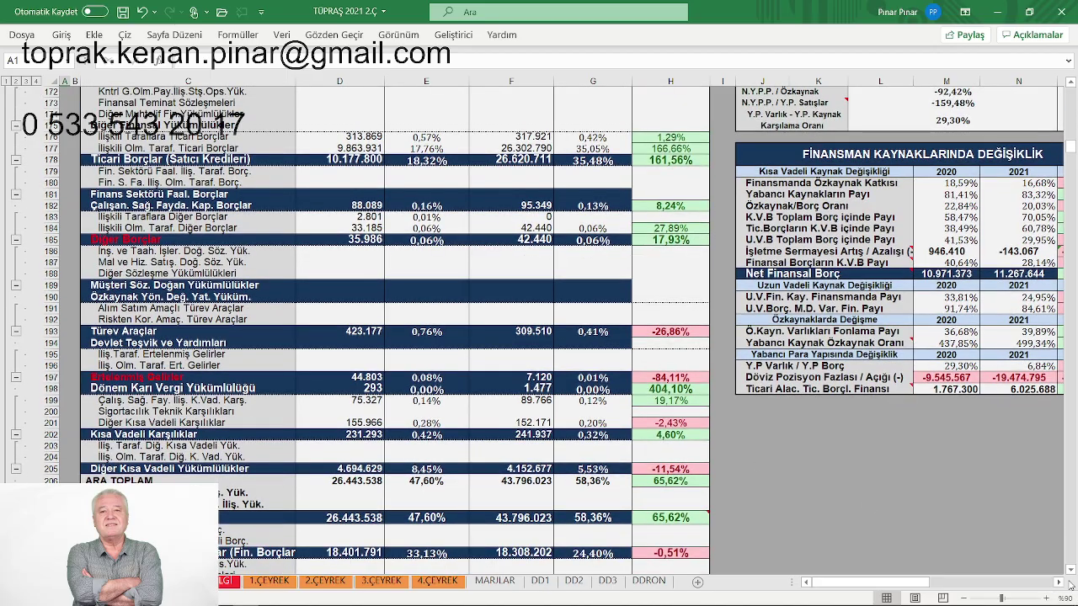
- Examine the TUPRS Yabancı Para chart and table of foreign currency assets, liabilities and ratios beside the Borçlar table
{"action": "left_click", "coordinate": [1058, 581]}
{"action": "left_click", "coordinate": [1058, 581]}
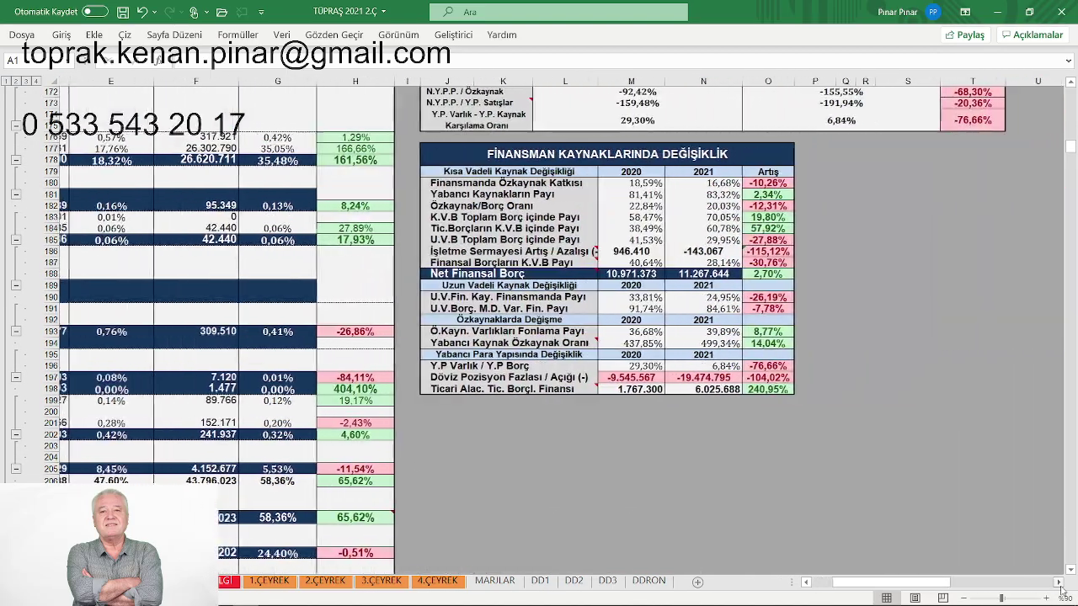
{"action": "scroll", "coordinate": [924, 547], "scroll_direction": "up", "scroll_amount": 5}
{"action": "scroll", "coordinate": [925, 547], "scroll_direction": "up", "scroll_amount": 4}
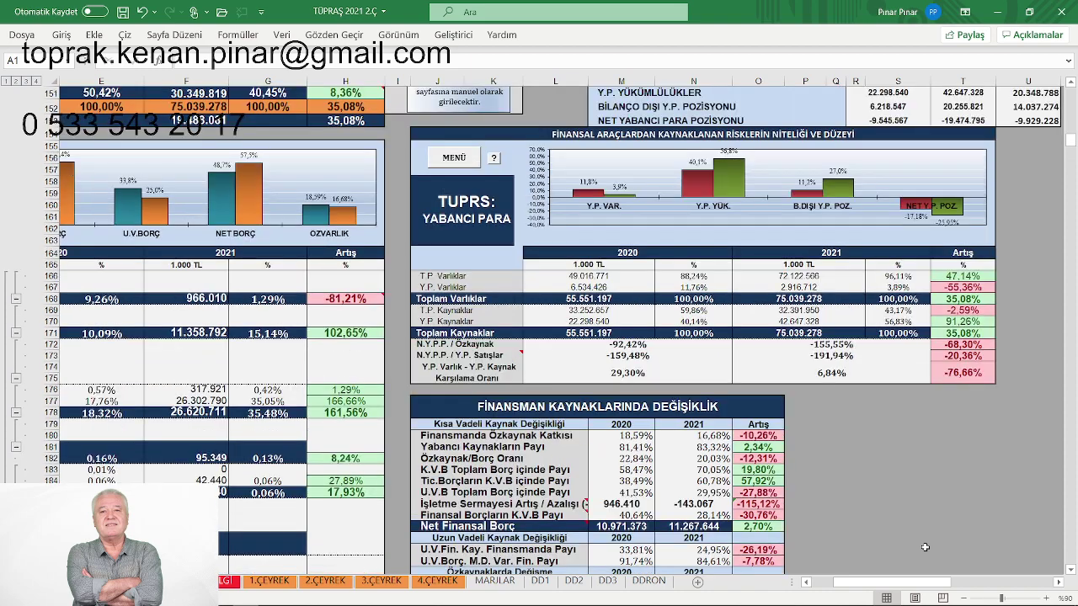
{"action": "scroll", "coordinate": [924, 548], "scroll_direction": "down", "scroll_amount": 2}
{"action": "scroll", "coordinate": [873, 480], "scroll_direction": "down", "scroll_amount": 3}
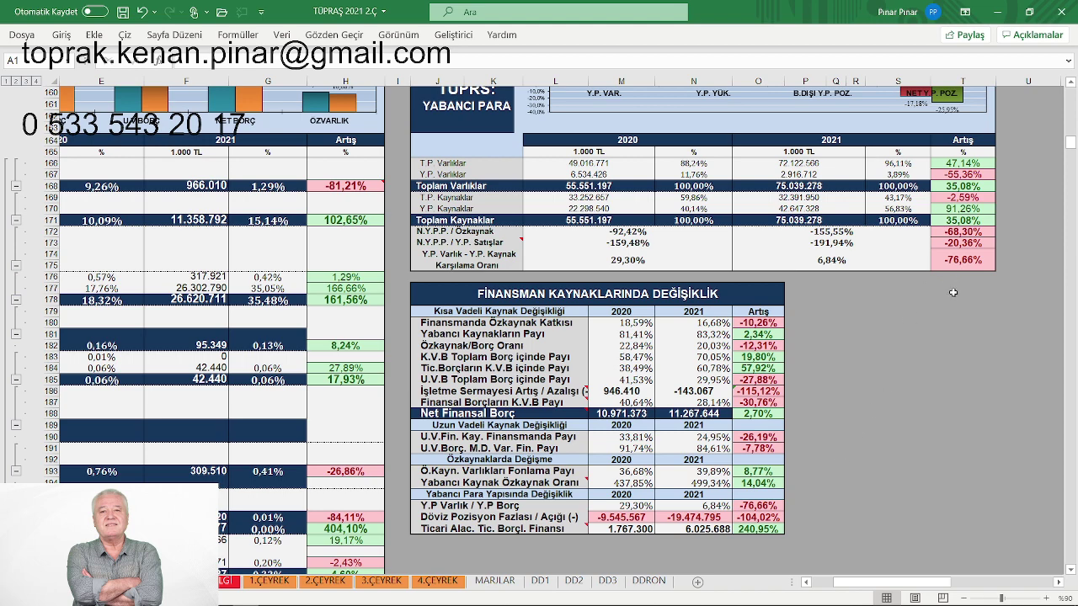
- Examine the Finansman Kaynaklarında Değişiklik table from the short-term source changes through the foreign currency structure
{"action": "scroll", "coordinate": [947, 295], "scroll_direction": "down", "scroll_amount": 1}
{"action": "scroll", "coordinate": [926, 302], "scroll_direction": "down", "scroll_amount": 2}
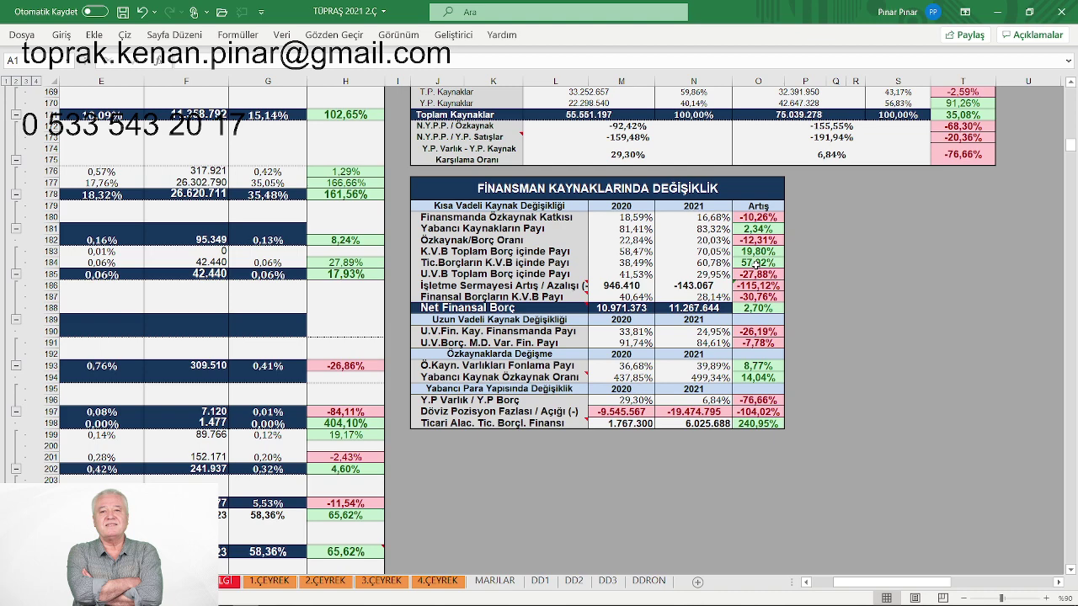
{"action": "scroll", "coordinate": [755, 263], "scroll_direction": "down", "scroll_amount": 1}
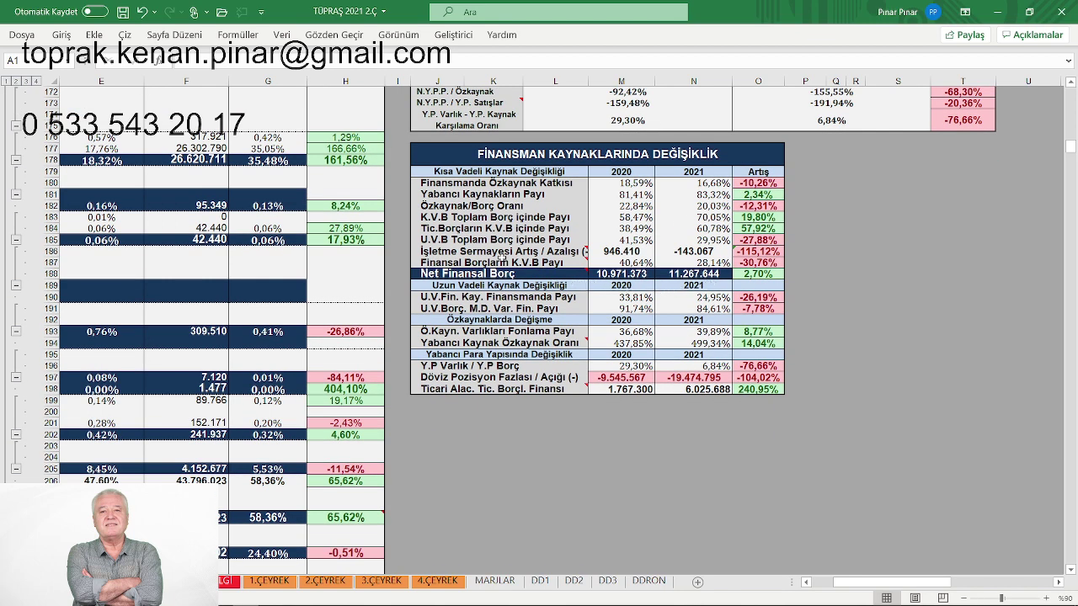
{"action": "mouse_move", "coordinate": [482, 255]}
{"action": "mouse_move", "coordinate": [526, 269]}
{"action": "scroll", "coordinate": [796, 256], "scroll_direction": "down", "scroll_amount": 2}
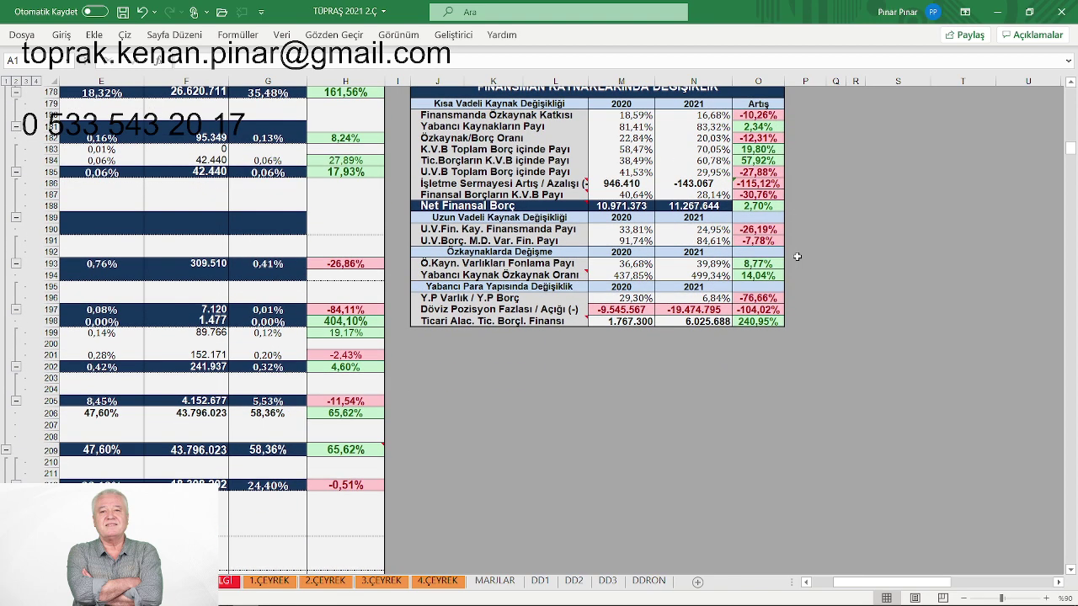
{"action": "scroll", "coordinate": [796, 256], "scroll_direction": "down", "scroll_amount": 1}
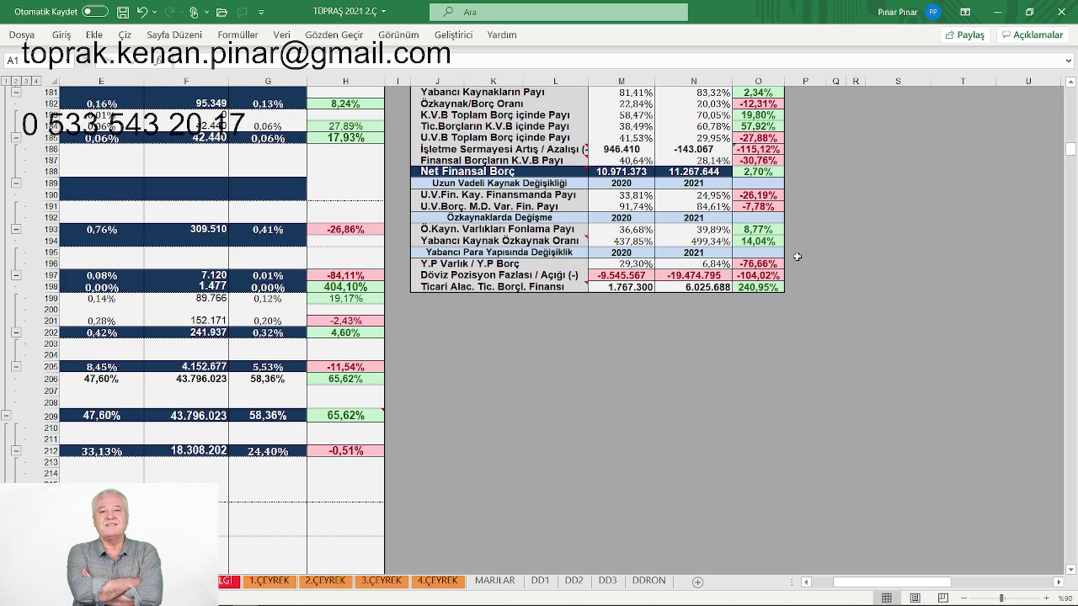
{"action": "scroll", "coordinate": [797, 256], "scroll_direction": "down", "scroll_amount": 1}
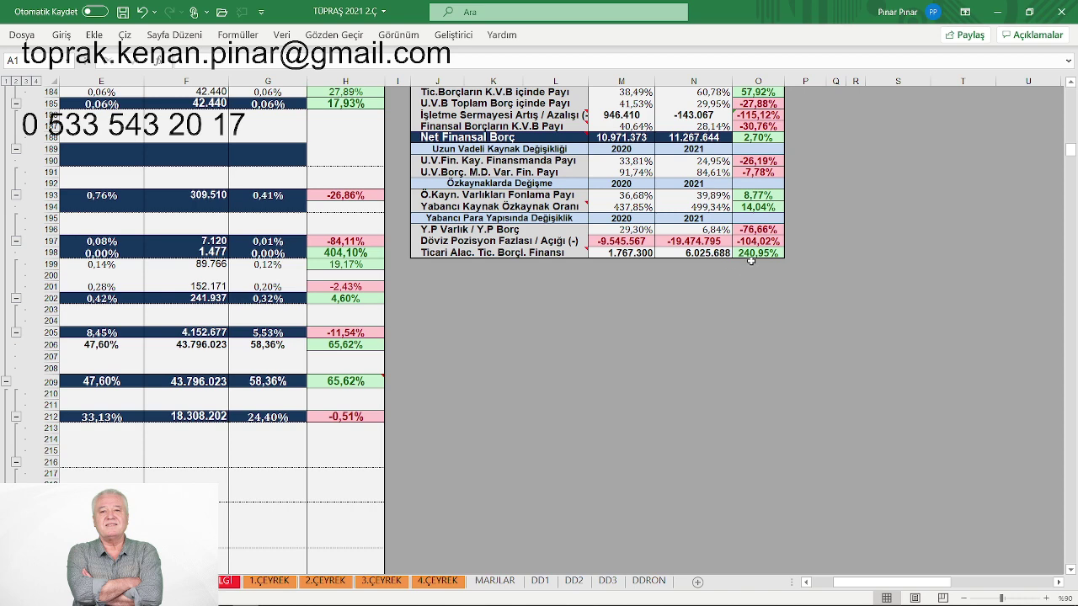
- Examine the remaining liabilities down to Toplam Pasifler, and the TUPRS Özsermaye chart and equity rows
{"action": "left_click", "coordinate": [806, 582]}
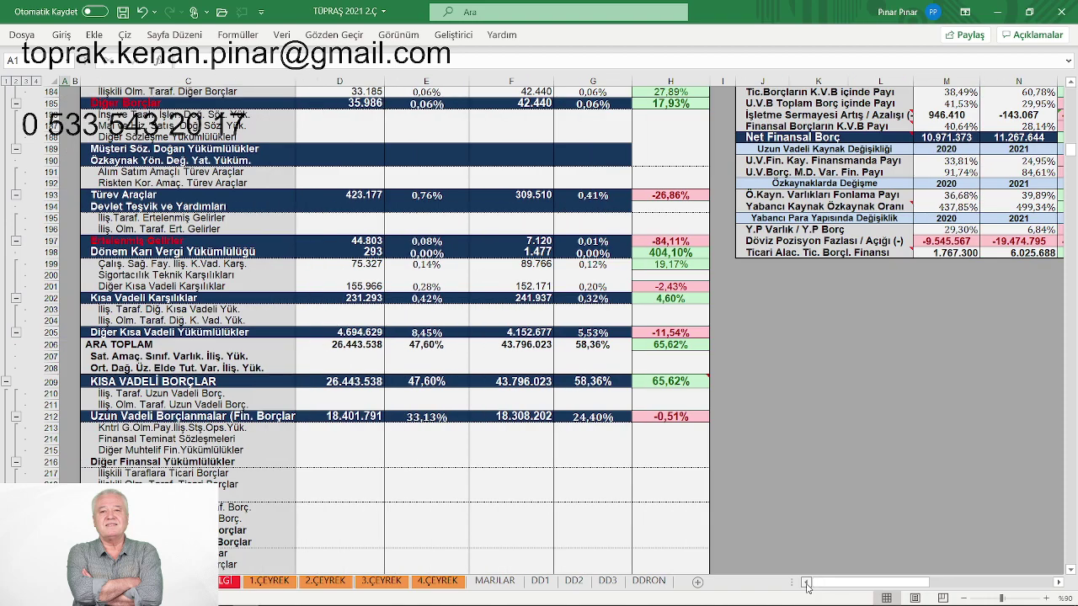
{"action": "scroll", "coordinate": [480, 326], "scroll_direction": "down", "scroll_amount": 17}
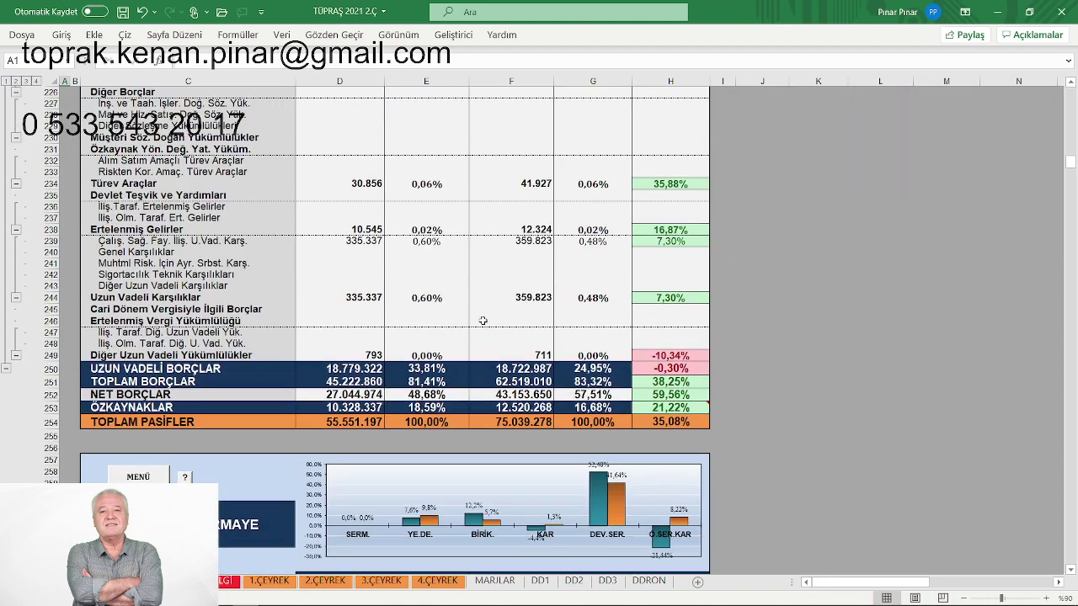
{"action": "scroll", "coordinate": [482, 321], "scroll_direction": "down", "scroll_amount": 5}
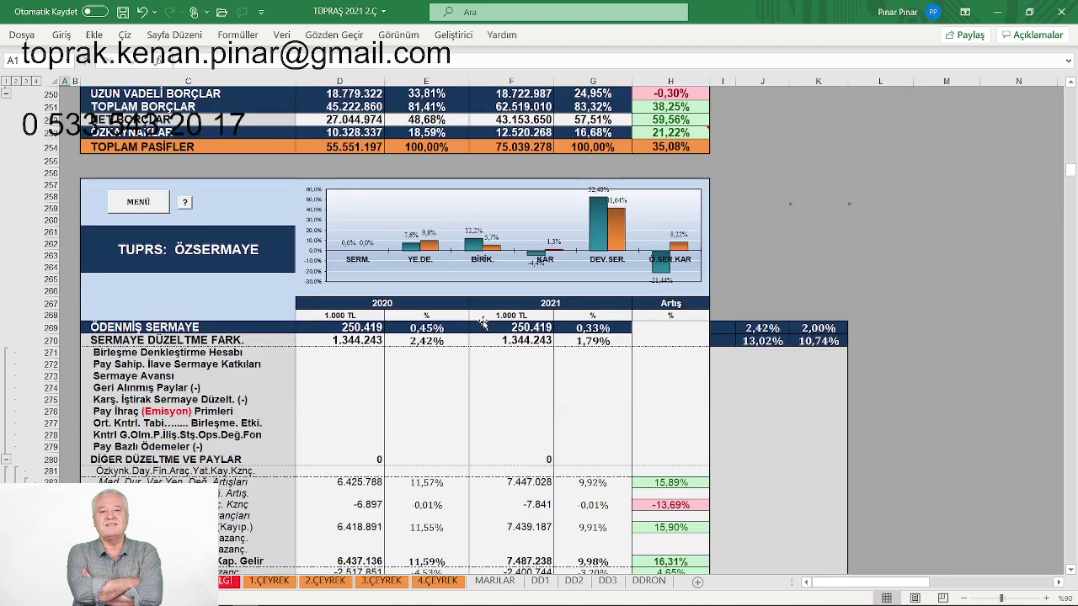
{"action": "scroll", "coordinate": [431, 333], "scroll_direction": "down", "scroll_amount": 1}
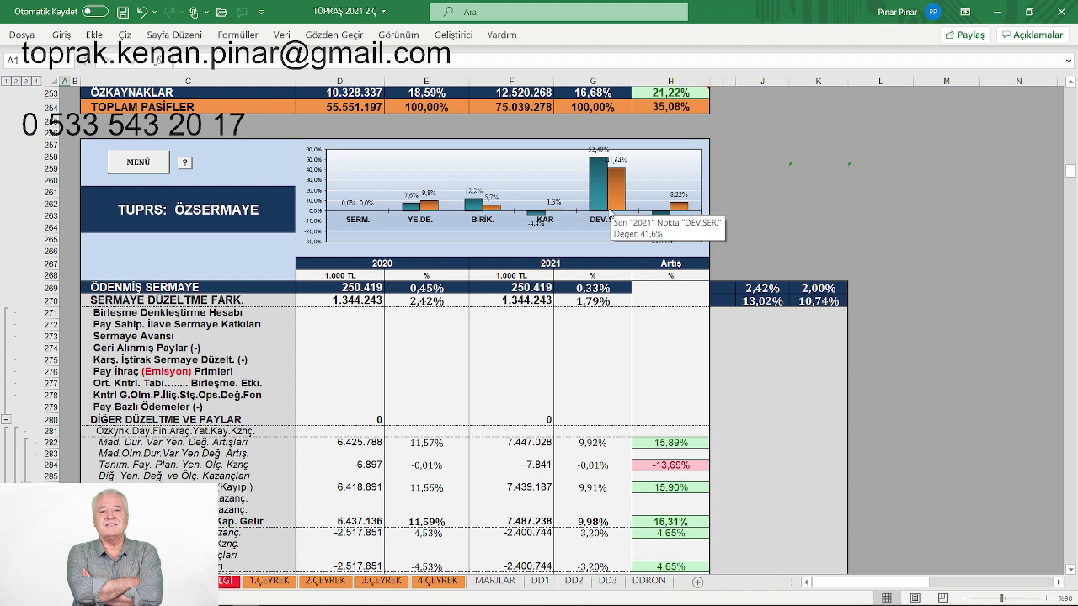
{"action": "scroll", "coordinate": [606, 233], "scroll_direction": "down", "scroll_amount": 1}
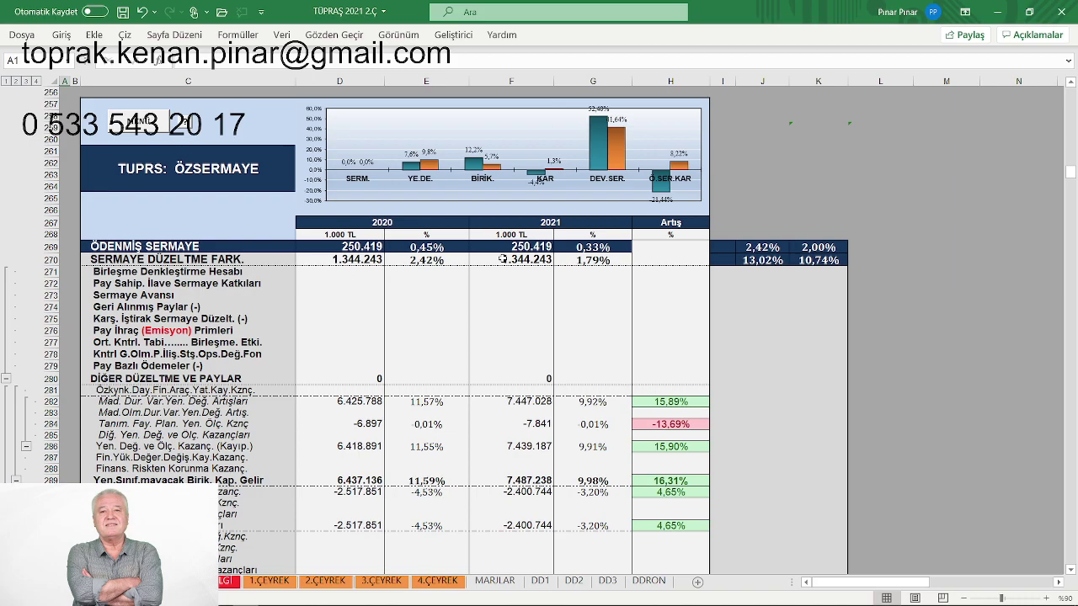
{"action": "scroll", "coordinate": [503, 259], "scroll_direction": "down", "scroll_amount": 1}
{"action": "scroll", "coordinate": [471, 264], "scroll_direction": "down", "scroll_amount": 13}
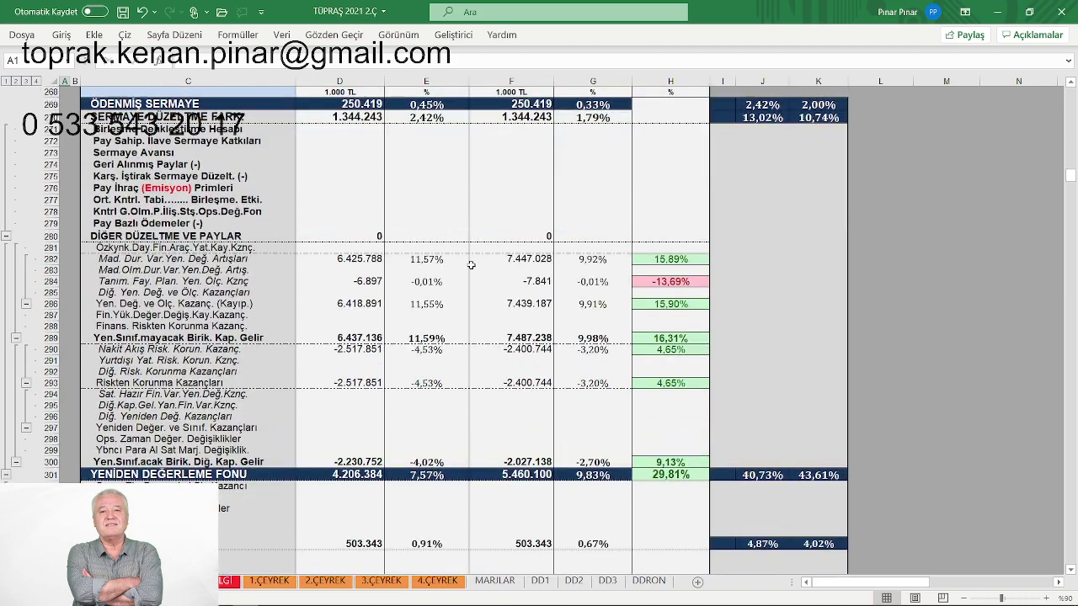
- Examine the TUPRS Kar-Zarar chart and the income statement rows from Hasılat down to FAVÖK (EBITA) for 2020 and 2021
{"action": "scroll", "coordinate": [471, 264], "scroll_direction": "down", "scroll_amount": 10}
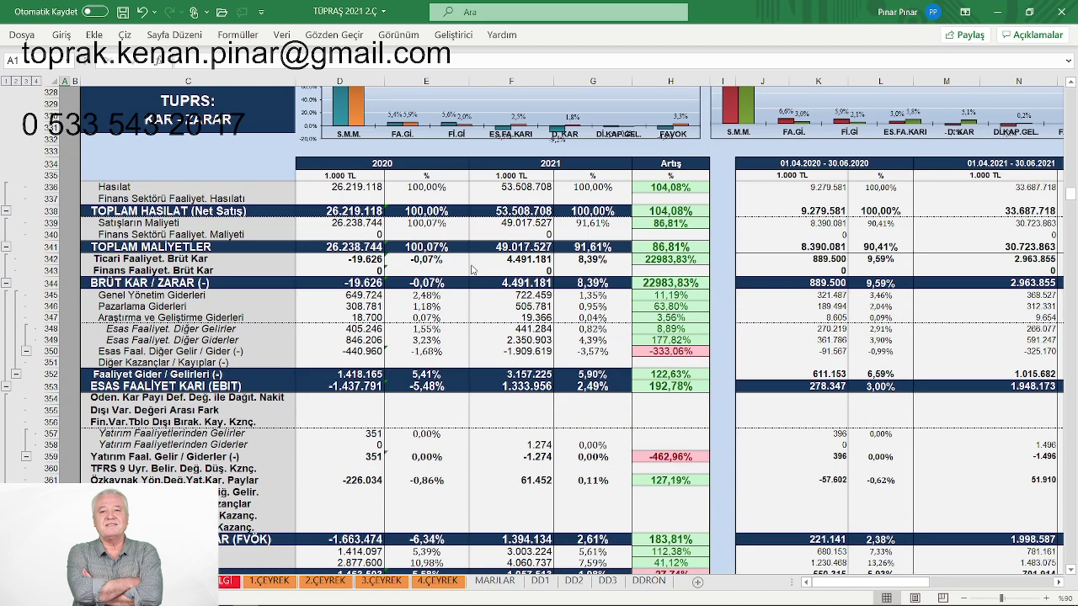
{"action": "scroll", "coordinate": [472, 269], "scroll_direction": "up", "scroll_amount": 2}
{"action": "scroll", "coordinate": [451, 278], "scroll_direction": "up", "scroll_amount": 4}
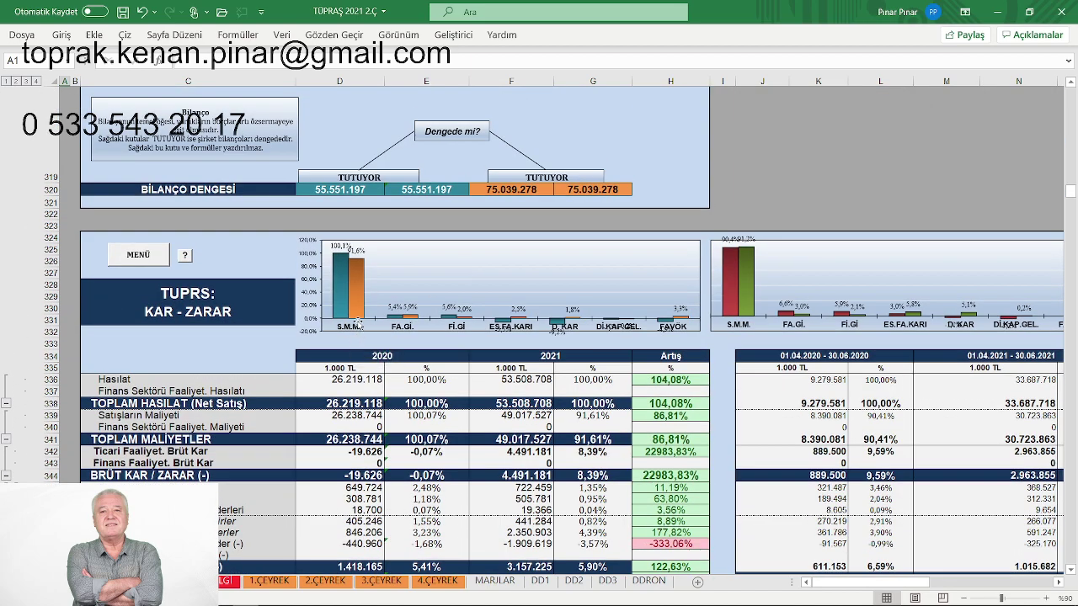
{"action": "scroll", "coordinate": [393, 335], "scroll_direction": "down", "scroll_amount": 3}
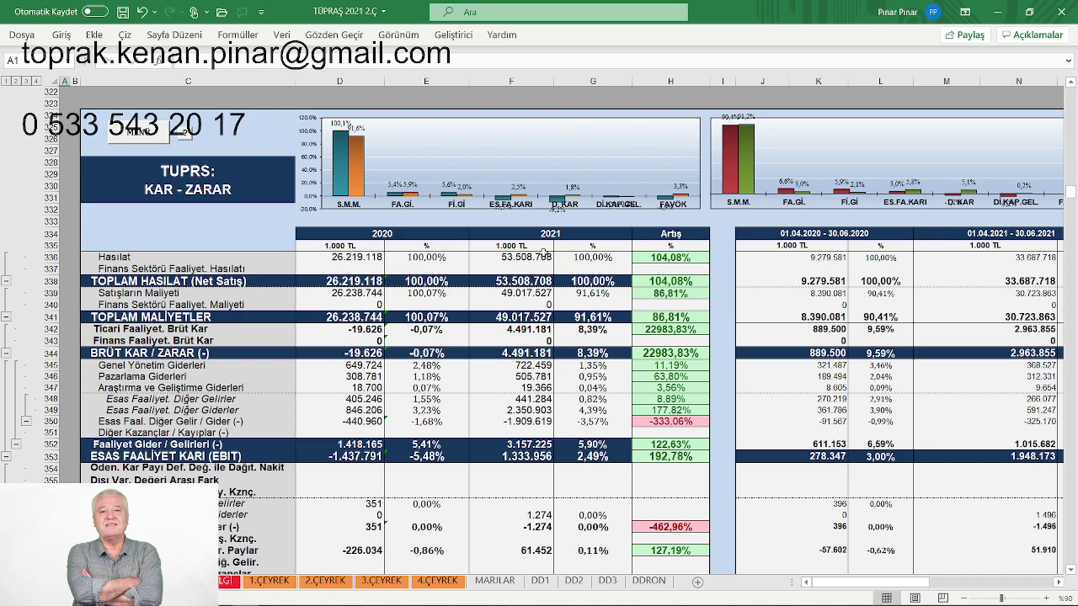
{"action": "scroll", "coordinate": [545, 255], "scroll_direction": "down", "scroll_amount": 11}
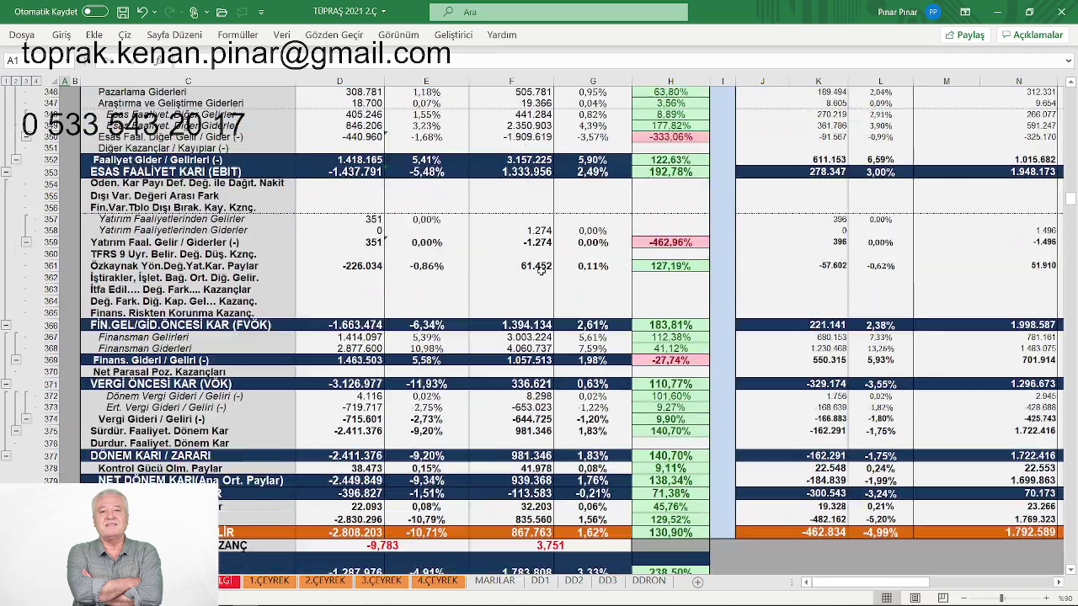
{"action": "scroll", "coordinate": [539, 280], "scroll_direction": "down", "scroll_amount": 2}
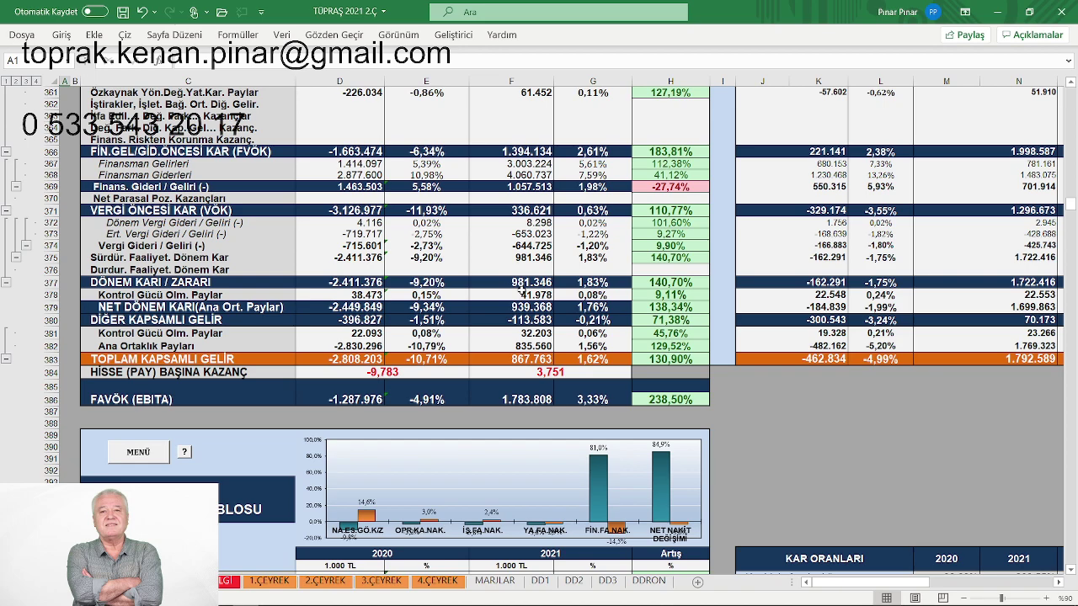
{"action": "scroll", "coordinate": [521, 291], "scroll_direction": "down", "scroll_amount": 1}
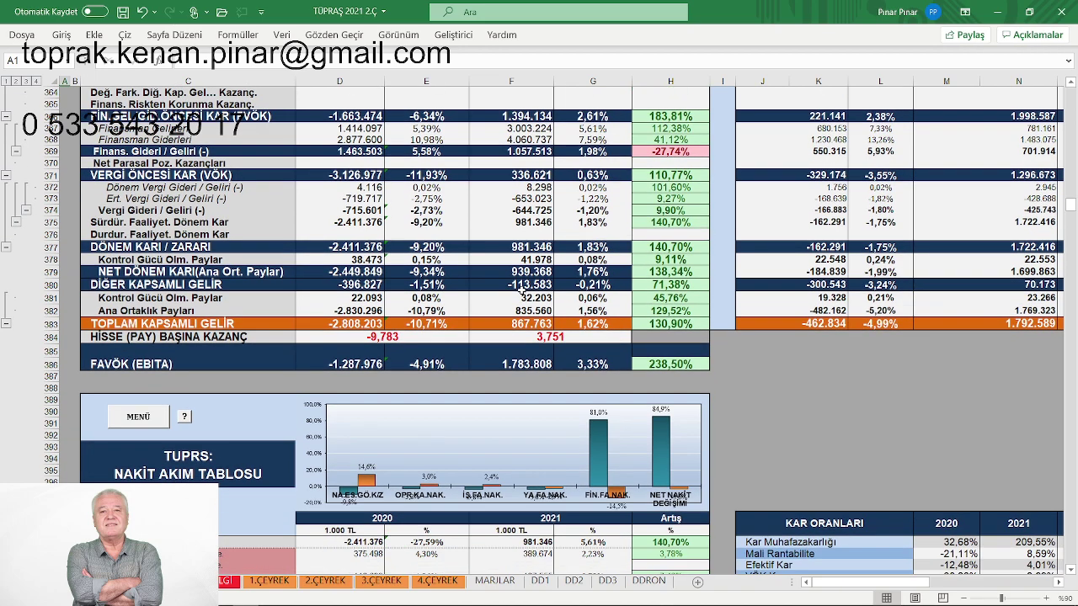
- Examine the TUPRS Nakit Akım Tablosu chart and the Kar Oranları table with its explanatory notes beside it
{"action": "scroll", "coordinate": [521, 292], "scroll_direction": "down", "scroll_amount": 5}
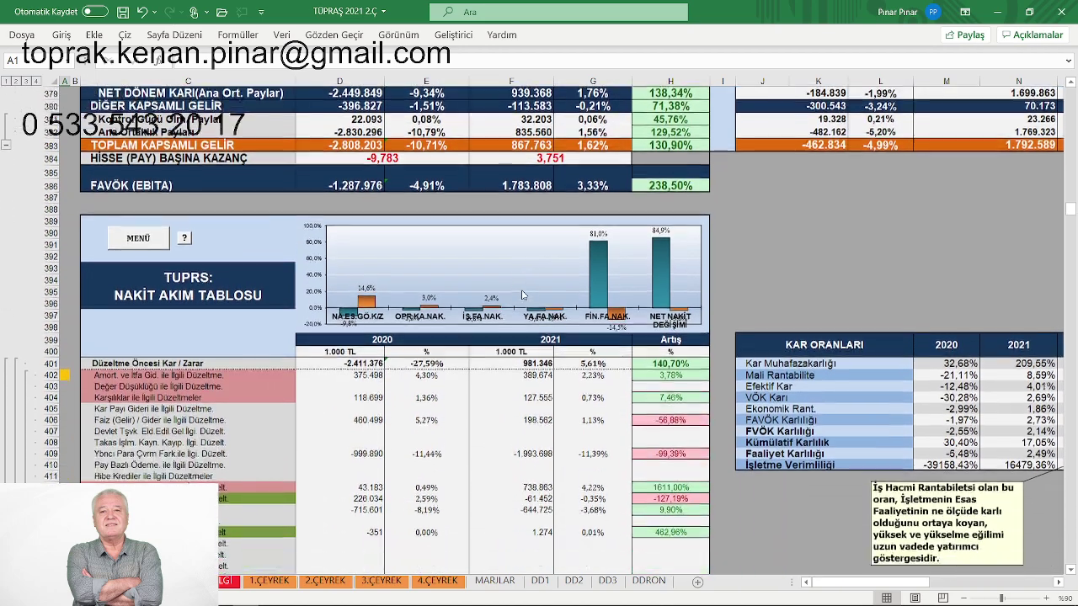
{"action": "left_click", "coordinate": [1059, 582]}
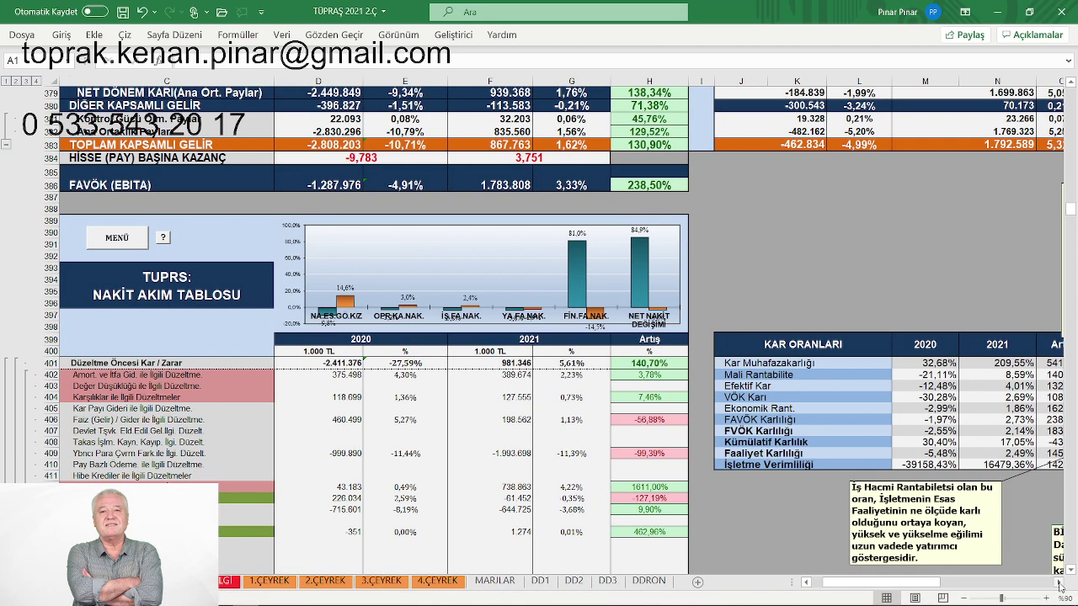
{"action": "left_click", "coordinate": [1058, 582]}
{"action": "scroll", "coordinate": [794, 458], "scroll_direction": "down", "scroll_amount": 3}
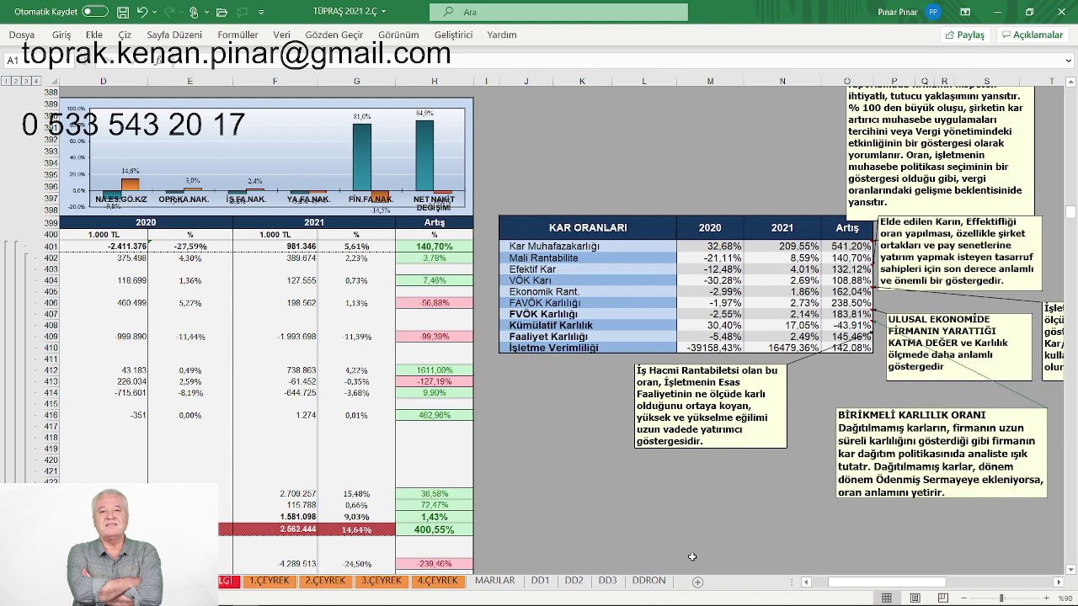
{"action": "left_click", "coordinate": [807, 582]}
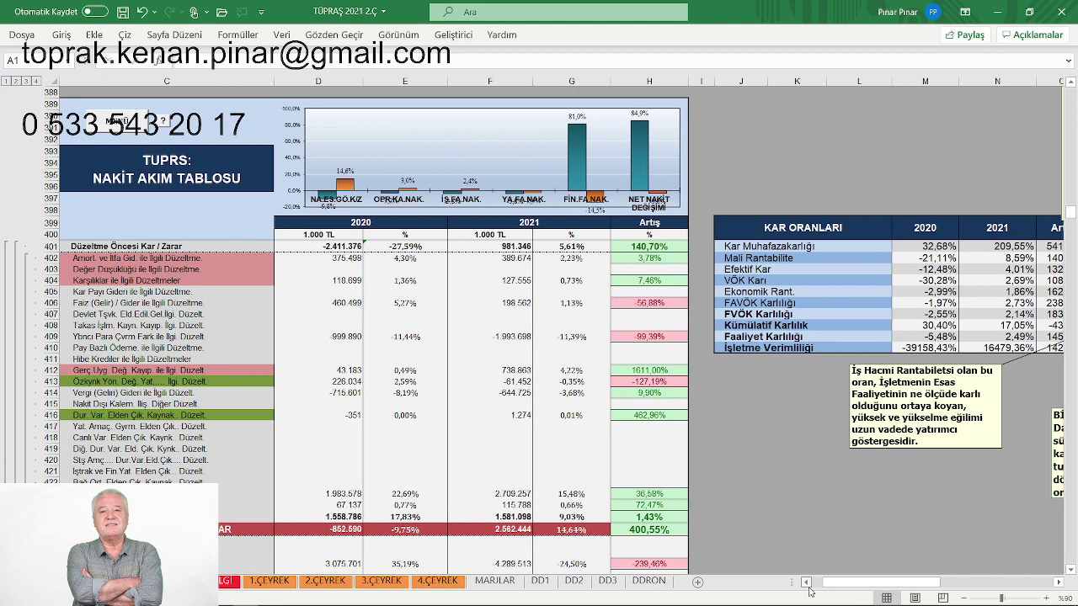
- Go to the TUPRS Nakit (Para) Akım Değerleme section and read its operating cash flow and sales cash inflow comments
{"action": "left_click", "coordinate": [187, 120]}
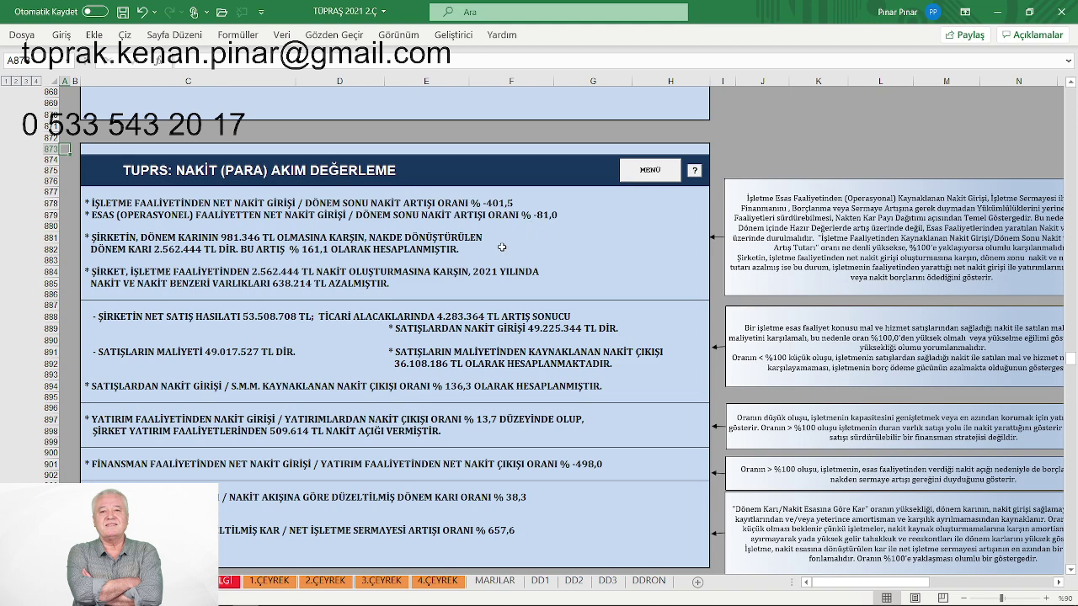
{"action": "scroll", "coordinate": [501, 247], "scroll_direction": "down", "scroll_amount": 1}
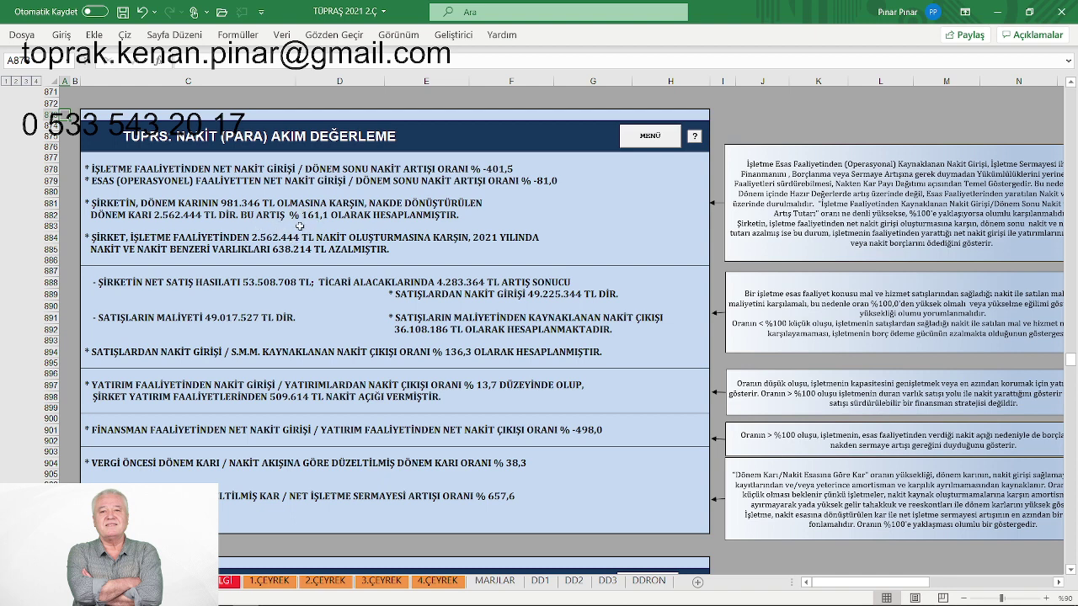
{"action": "scroll", "coordinate": [299, 226], "scroll_direction": "down", "scroll_amount": 1}
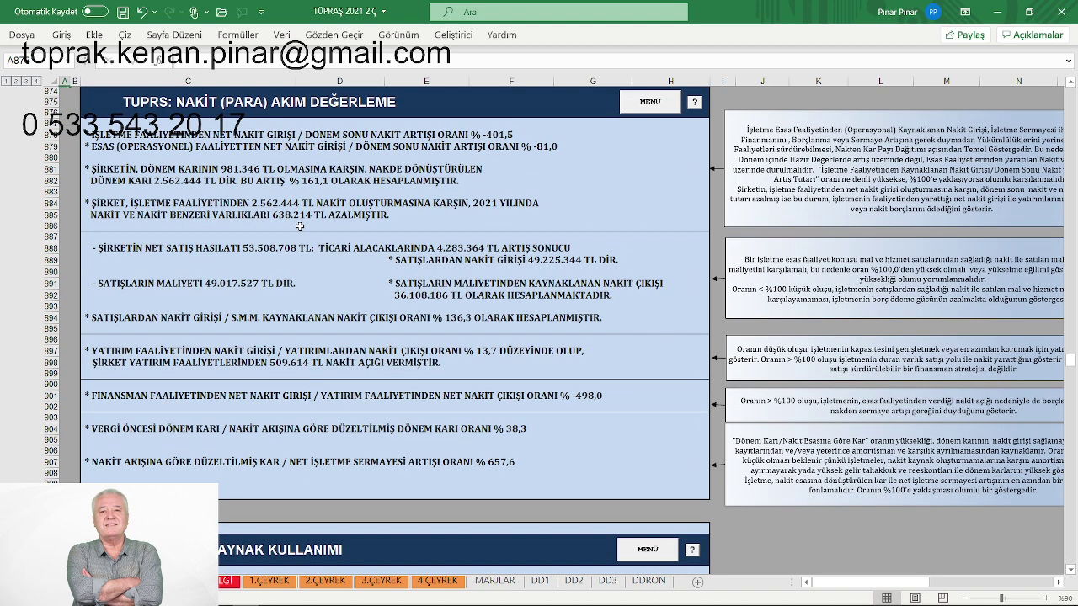
{"action": "scroll", "coordinate": [299, 226], "scroll_direction": "down", "scroll_amount": 1}
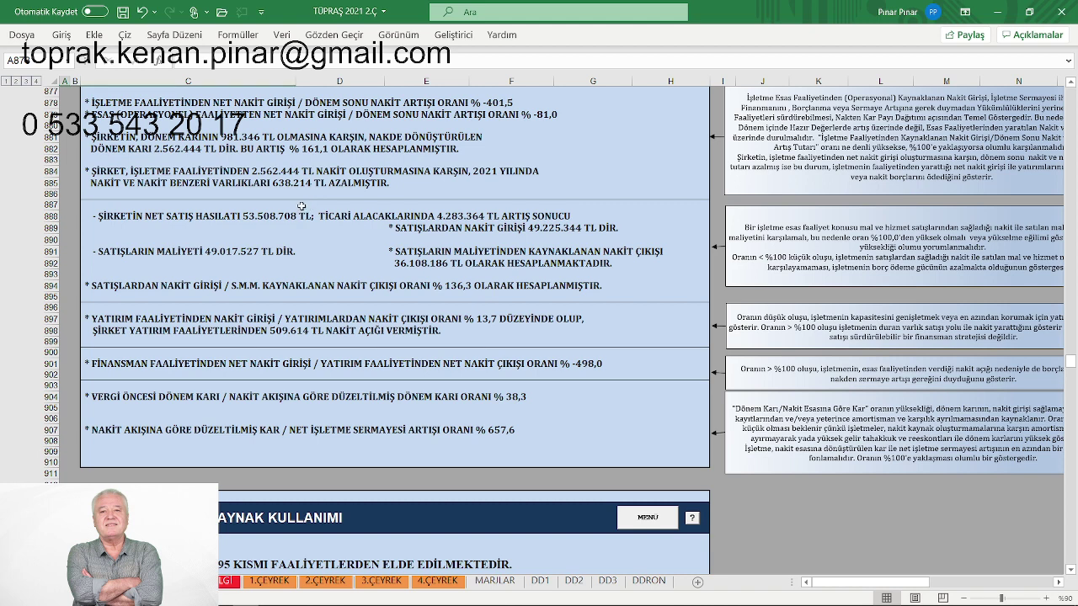
{"action": "scroll", "coordinate": [323, 205], "scroll_direction": "down", "scroll_amount": 2}
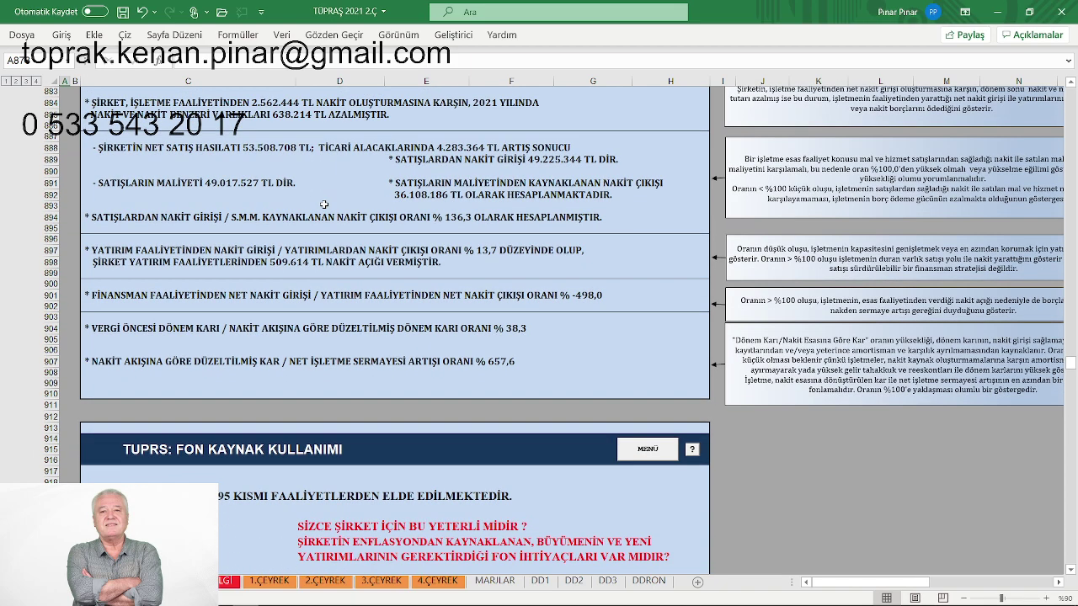
- Read the cash flow evaluation comments on investment, financing and the cash-adjusted period profit ratios
{"action": "scroll", "coordinate": [324, 205], "scroll_direction": "down", "scroll_amount": 1}
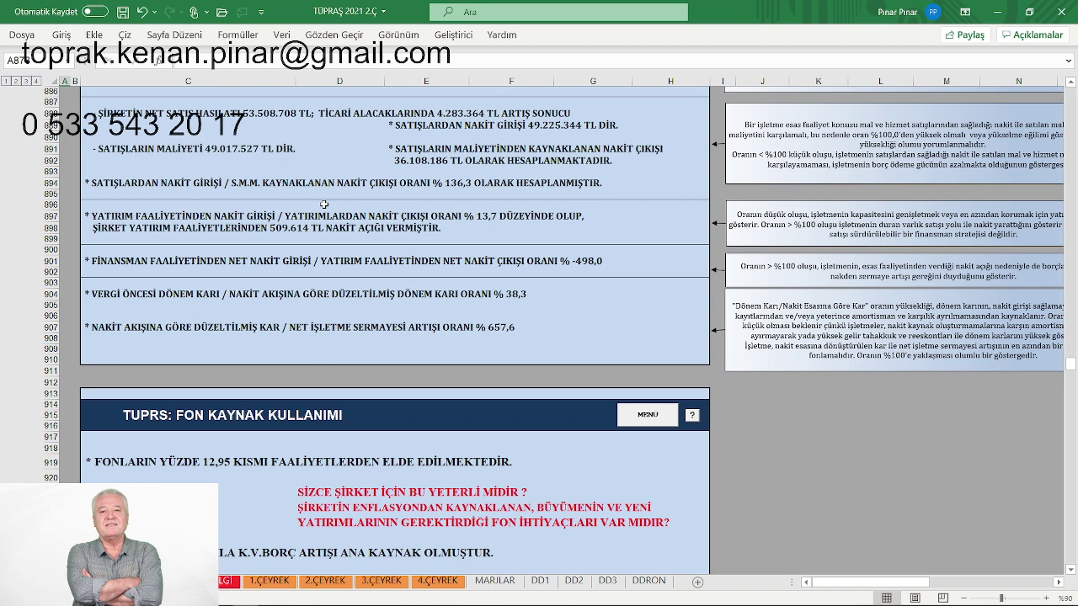
{"action": "scroll", "coordinate": [324, 205], "scroll_direction": "down", "scroll_amount": 2}
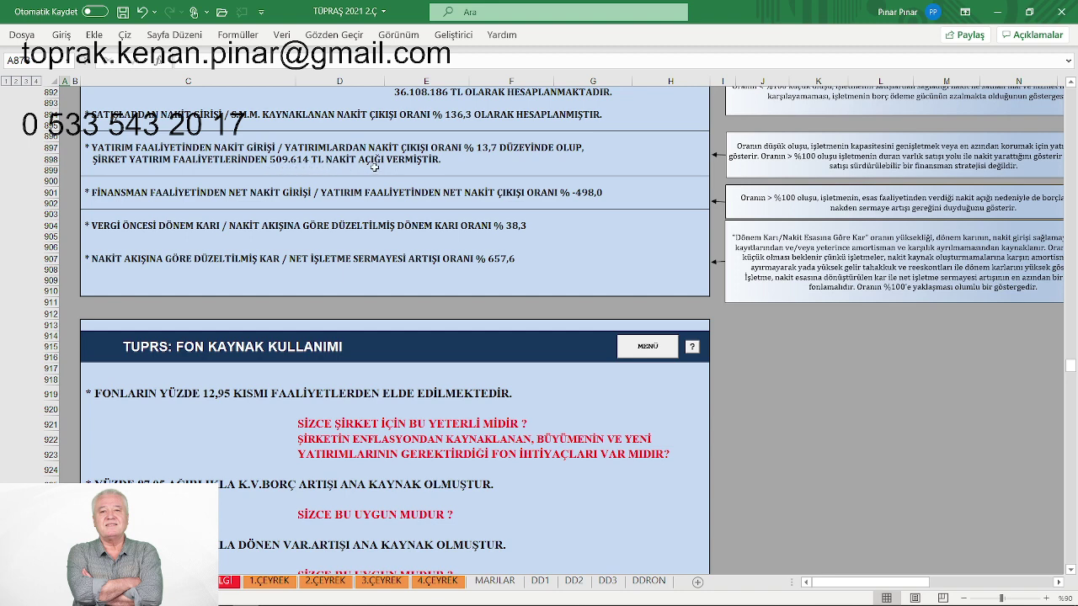
{"action": "scroll", "coordinate": [447, 167], "scroll_direction": "down", "scroll_amount": 1}
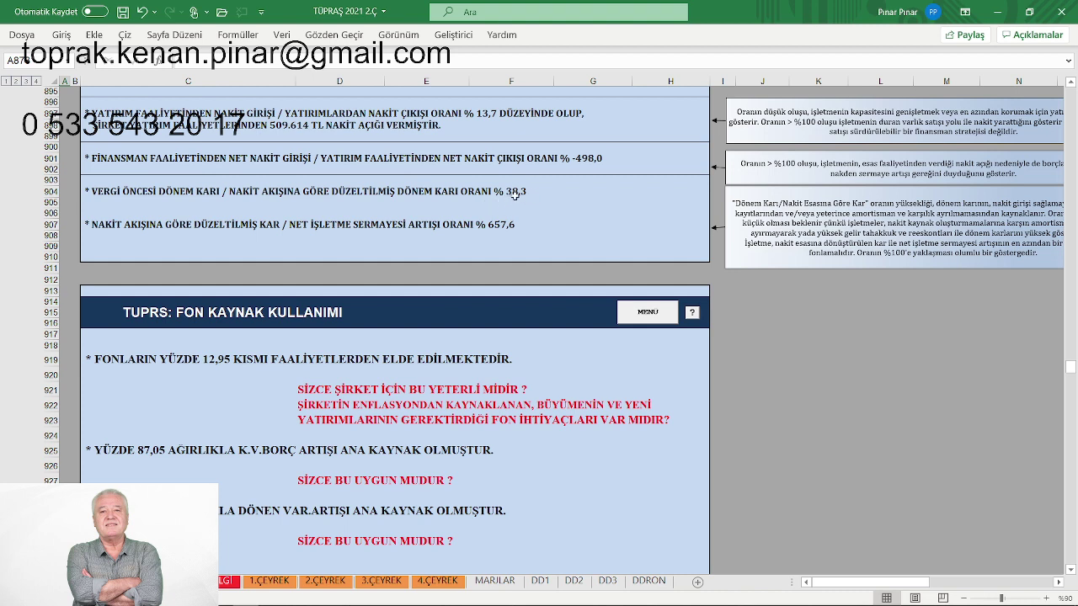
{"action": "scroll", "coordinate": [421, 210], "scroll_direction": "down", "scroll_amount": 1}
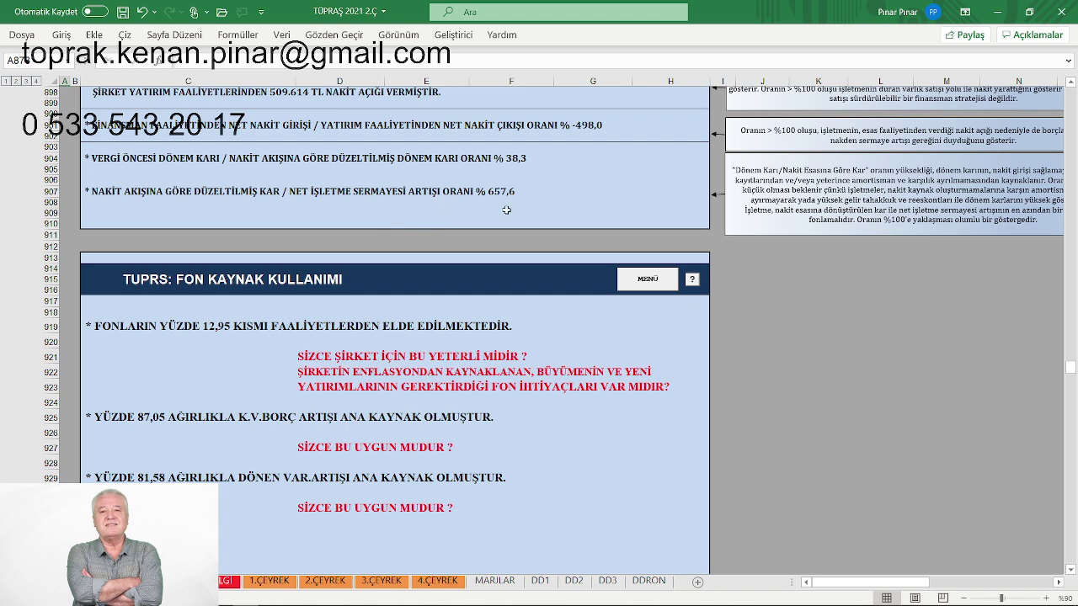
{"action": "scroll", "coordinate": [524, 205], "scroll_direction": "down", "scroll_amount": 1}
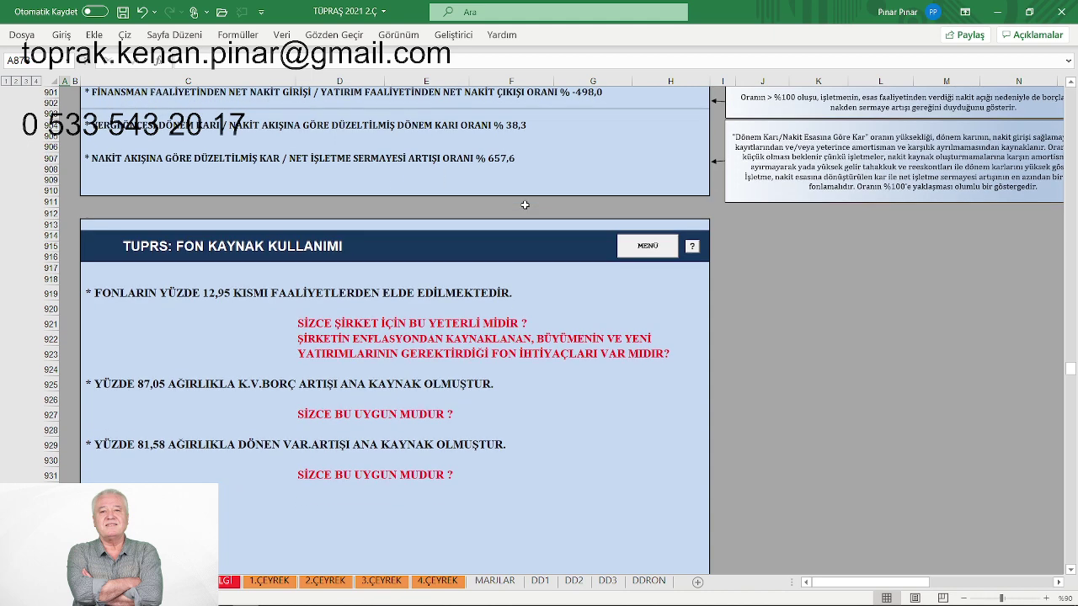
- Read the TUPRS Fon Kaynak Kullanımı comments on funds from operations, short-term debt increase and current asset increase
{"action": "scroll", "coordinate": [524, 205], "scroll_direction": "down", "scroll_amount": 3}
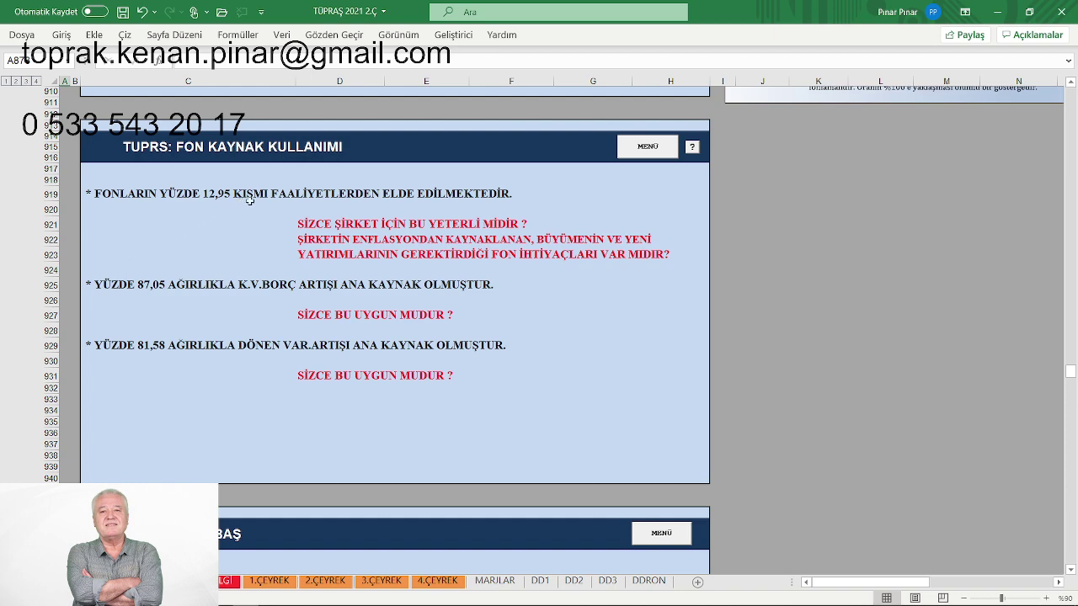
{"action": "scroll", "coordinate": [288, 204], "scroll_direction": "down", "scroll_amount": 2}
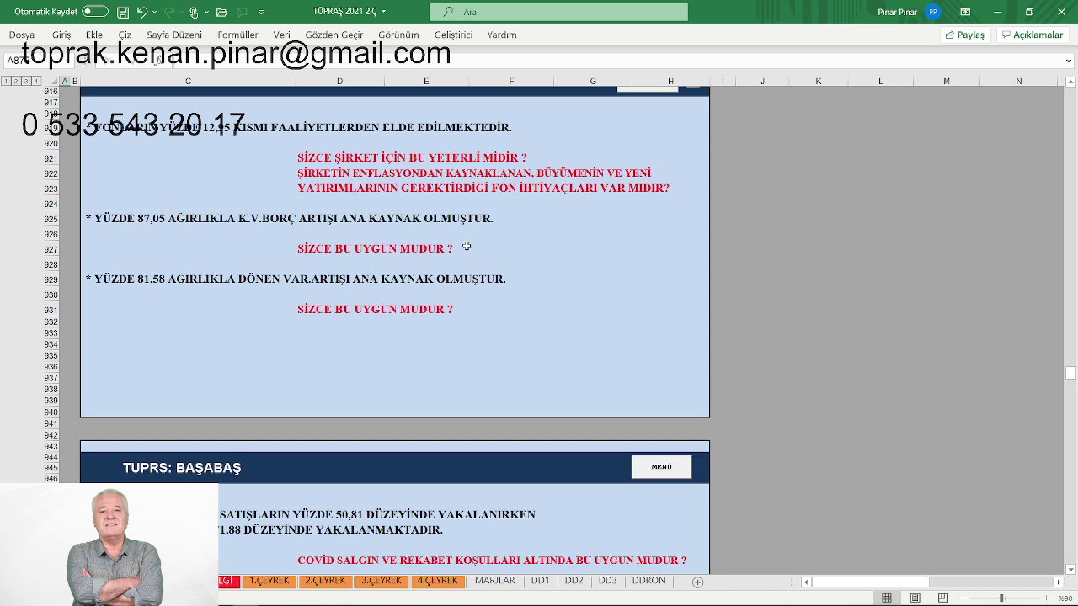
{"action": "scroll", "coordinate": [466, 246], "scroll_direction": "down", "scroll_amount": 1}
{"action": "scroll", "coordinate": [278, 259], "scroll_direction": "down", "scroll_amount": 1}
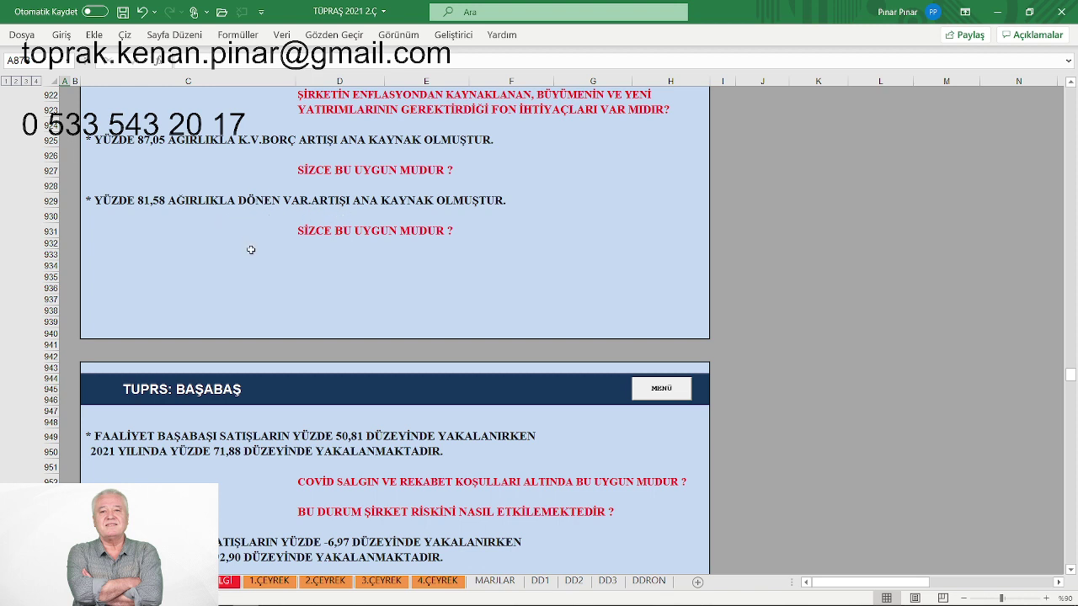
- Read the TUPRS Başabaş comments on the operating and total expense break-even levels and their risk questions
{"action": "scroll", "coordinate": [264, 229], "scroll_direction": "down", "scroll_amount": 6}
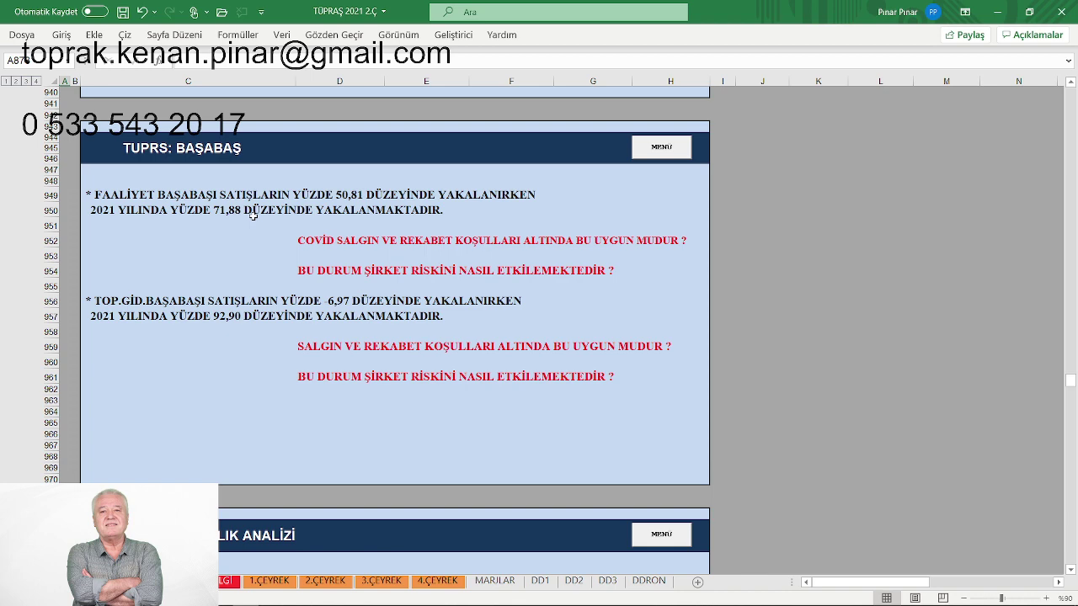
{"action": "scroll", "coordinate": [253, 215], "scroll_direction": "down", "scroll_amount": 3}
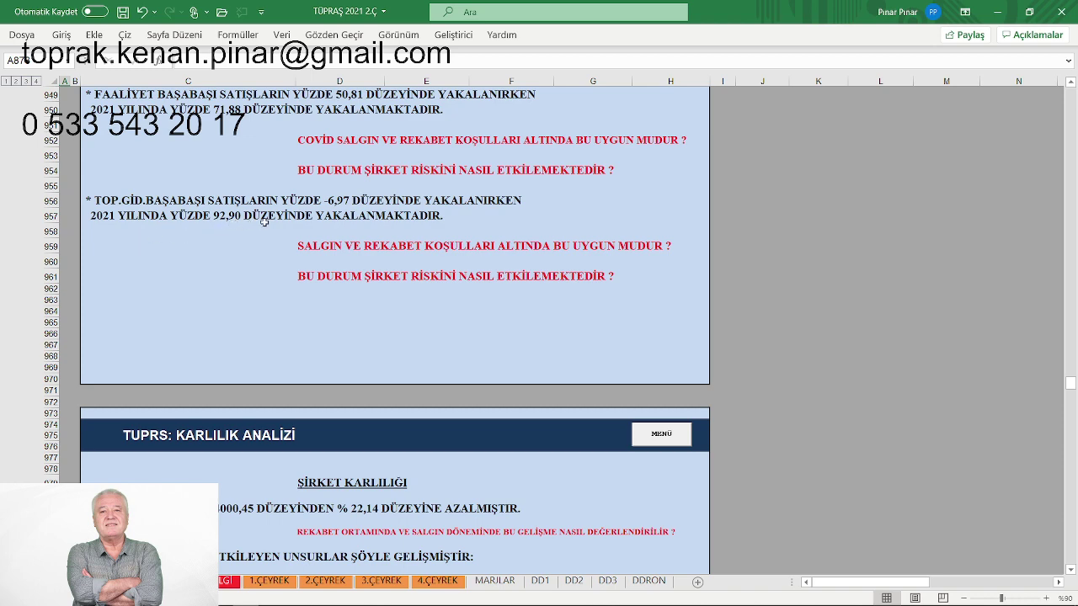
{"action": "scroll", "coordinate": [264, 222], "scroll_direction": "down", "scroll_amount": 2}
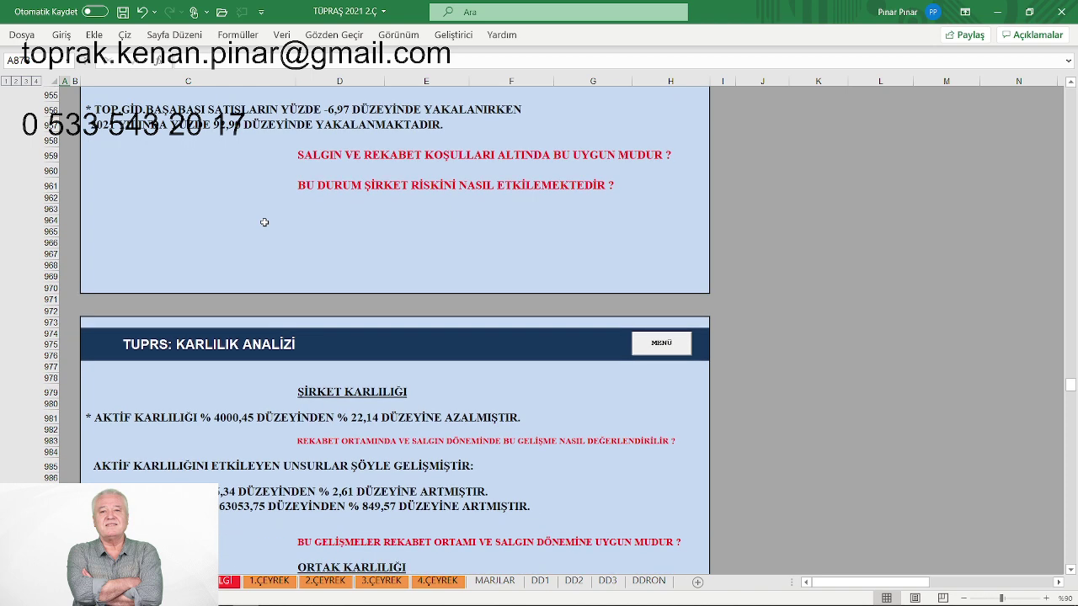
{"action": "scroll", "coordinate": [264, 221], "scroll_direction": "up", "scroll_amount": 1}
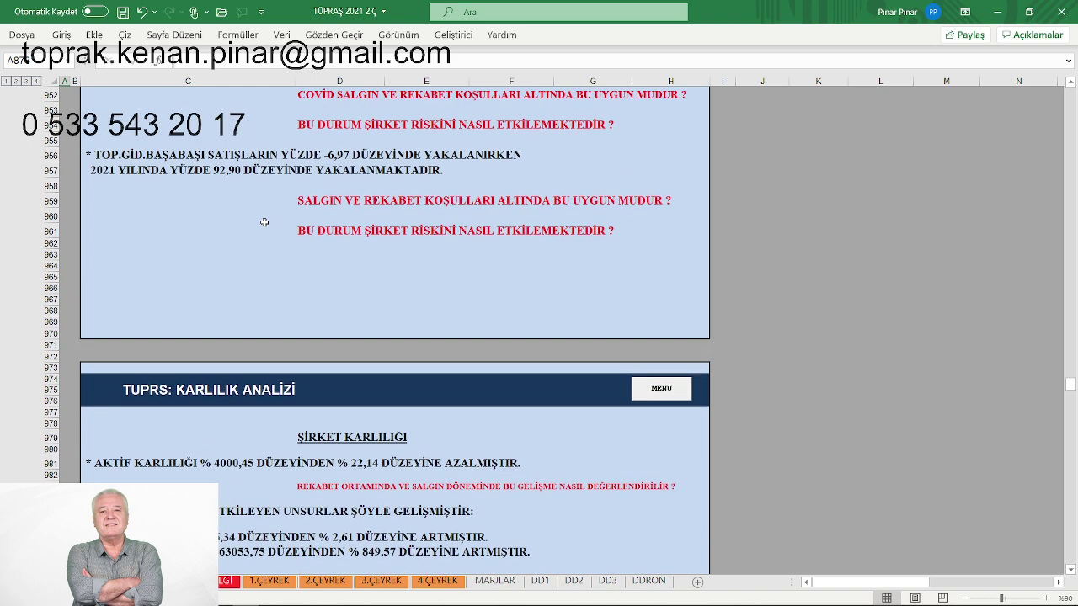
{"action": "scroll", "coordinate": [264, 221], "scroll_direction": "up", "scroll_amount": 1}
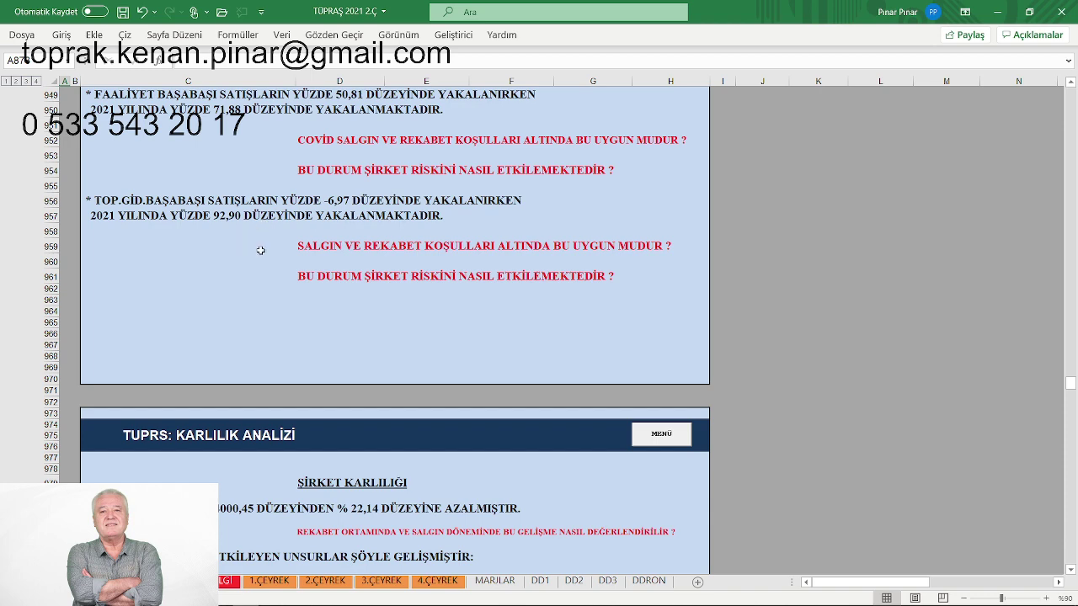
- Examine the TUPRS Karlılık Analizi comments under Şirket Karlılığı and Ortak Karlılığı
{"action": "scroll", "coordinate": [260, 250], "scroll_direction": "down", "scroll_amount": 4}
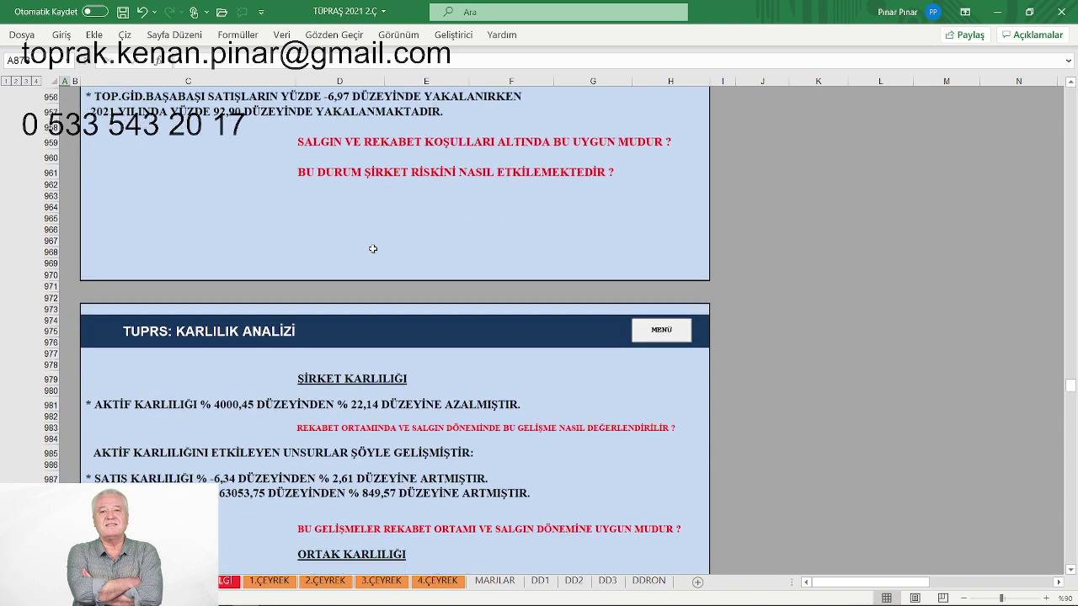
{"action": "scroll", "coordinate": [372, 249], "scroll_direction": "down", "scroll_amount": 2}
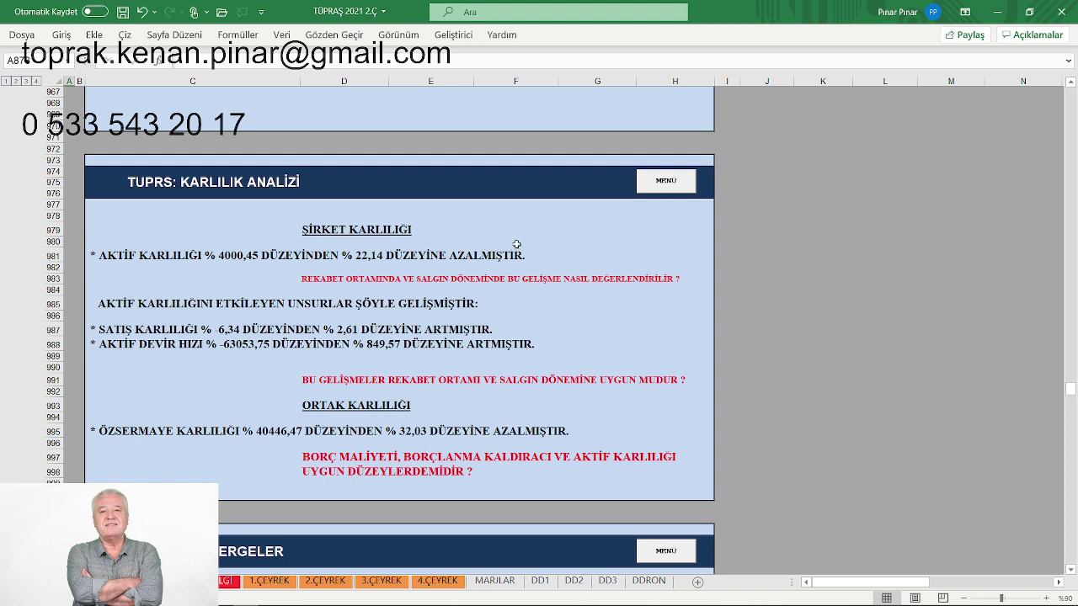